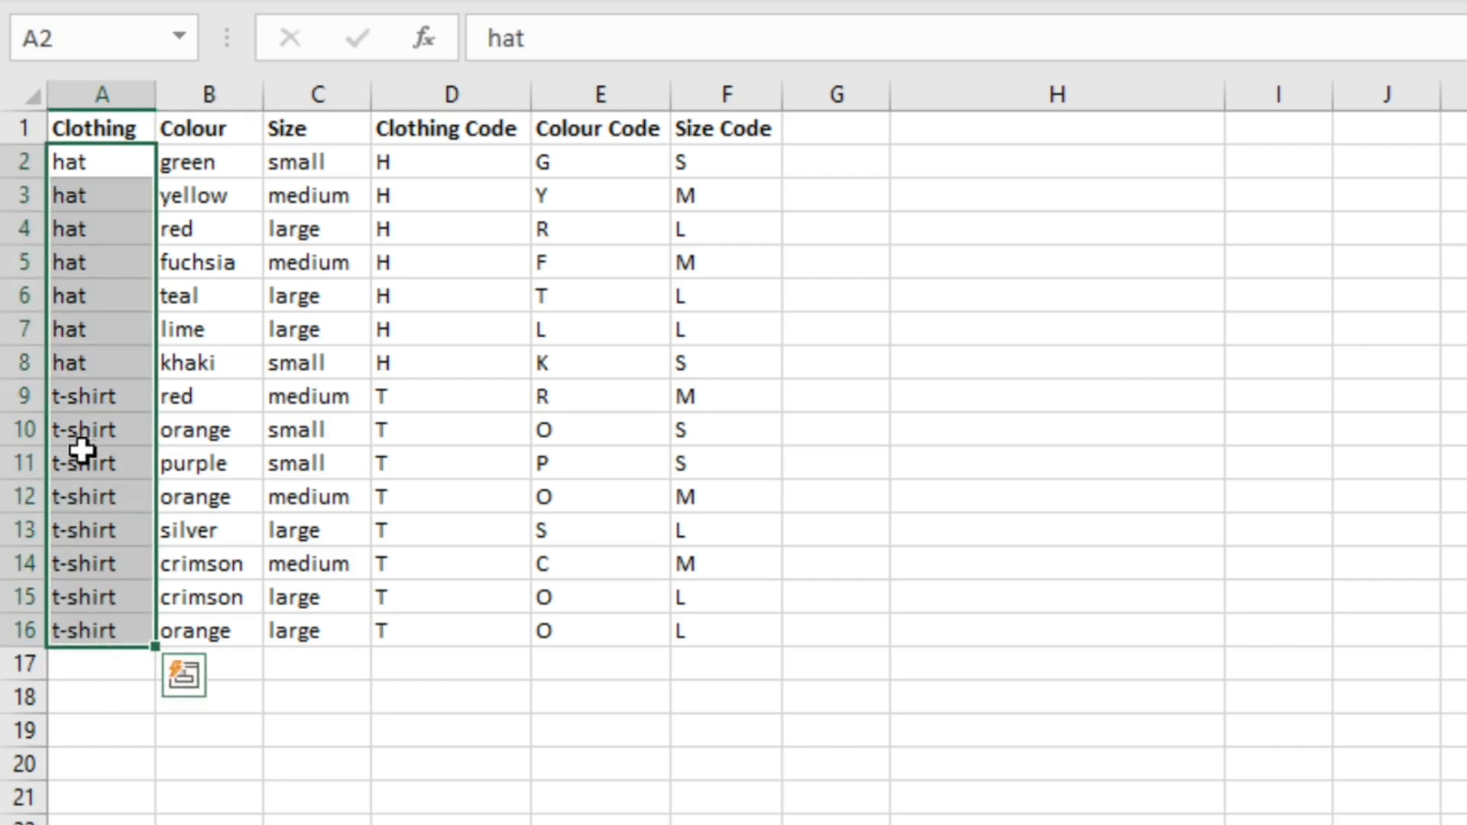
Examine the clothing, colour and size data alongside the matching Clothing Code, Colour Code and Size Code columns
click(239, 259)
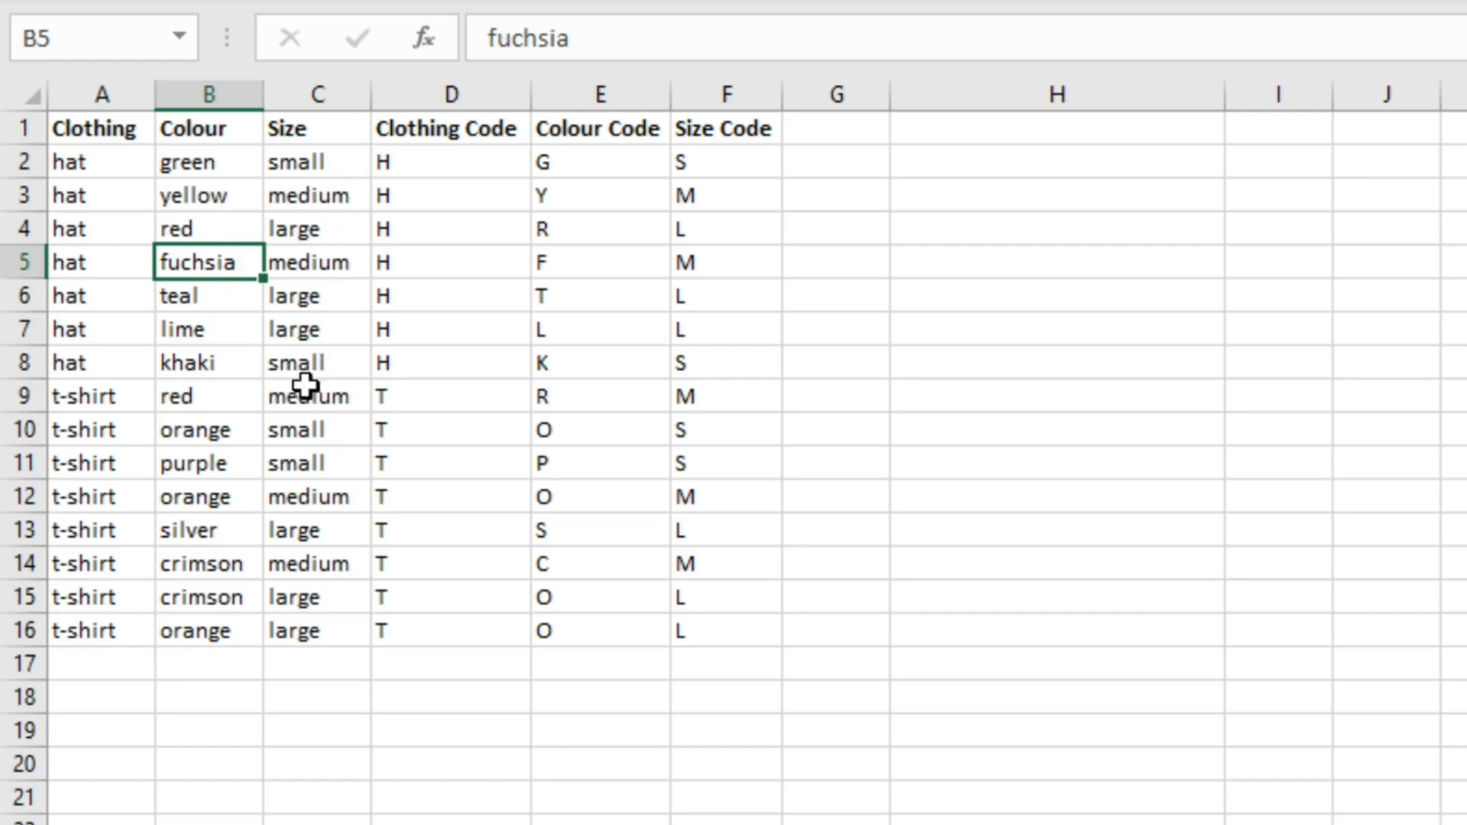
click(461, 144)
drag(461, 143, 718, 366)
click(465, 130)
click(609, 122)
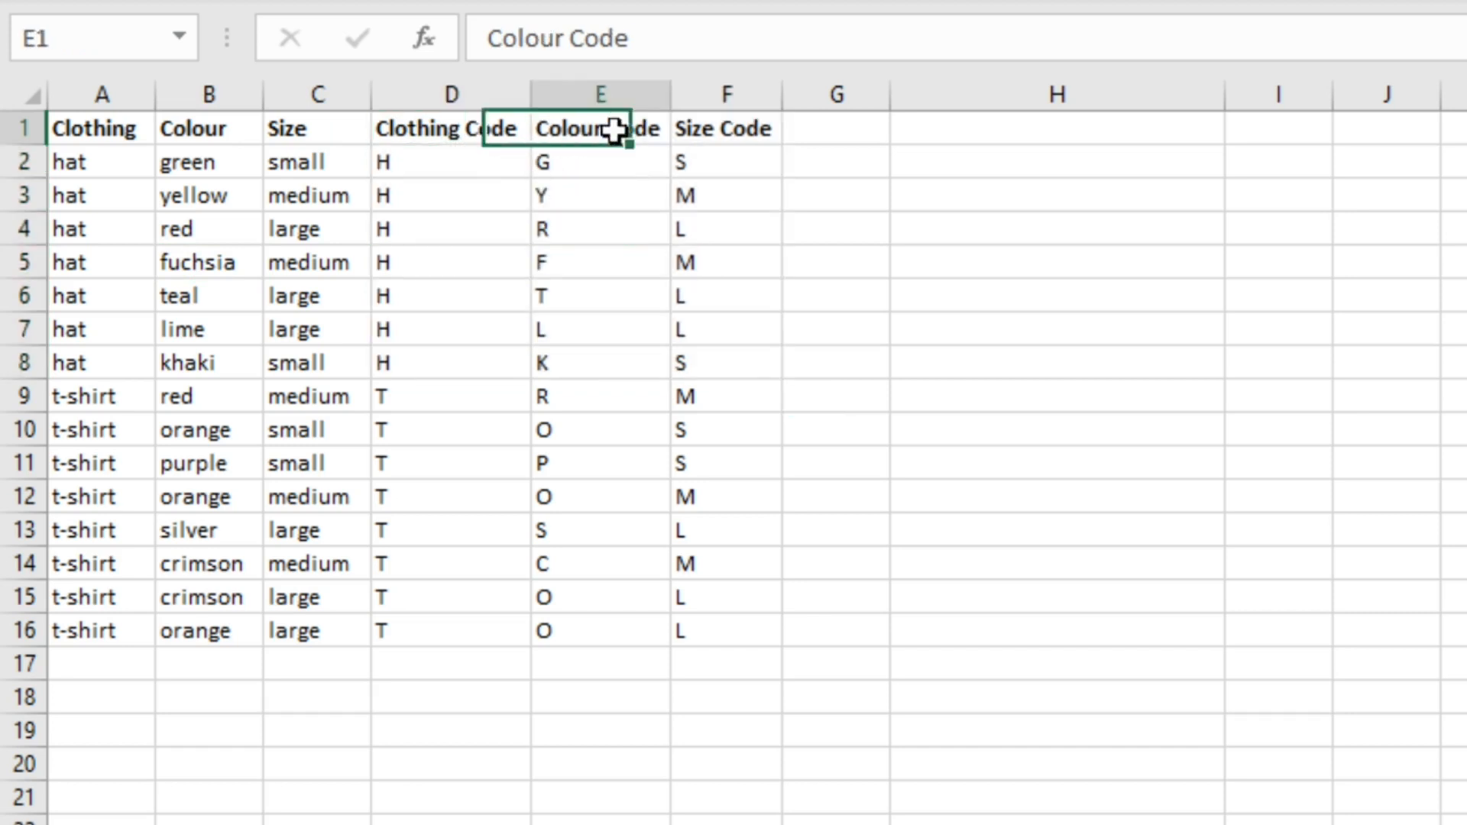
click(708, 135)
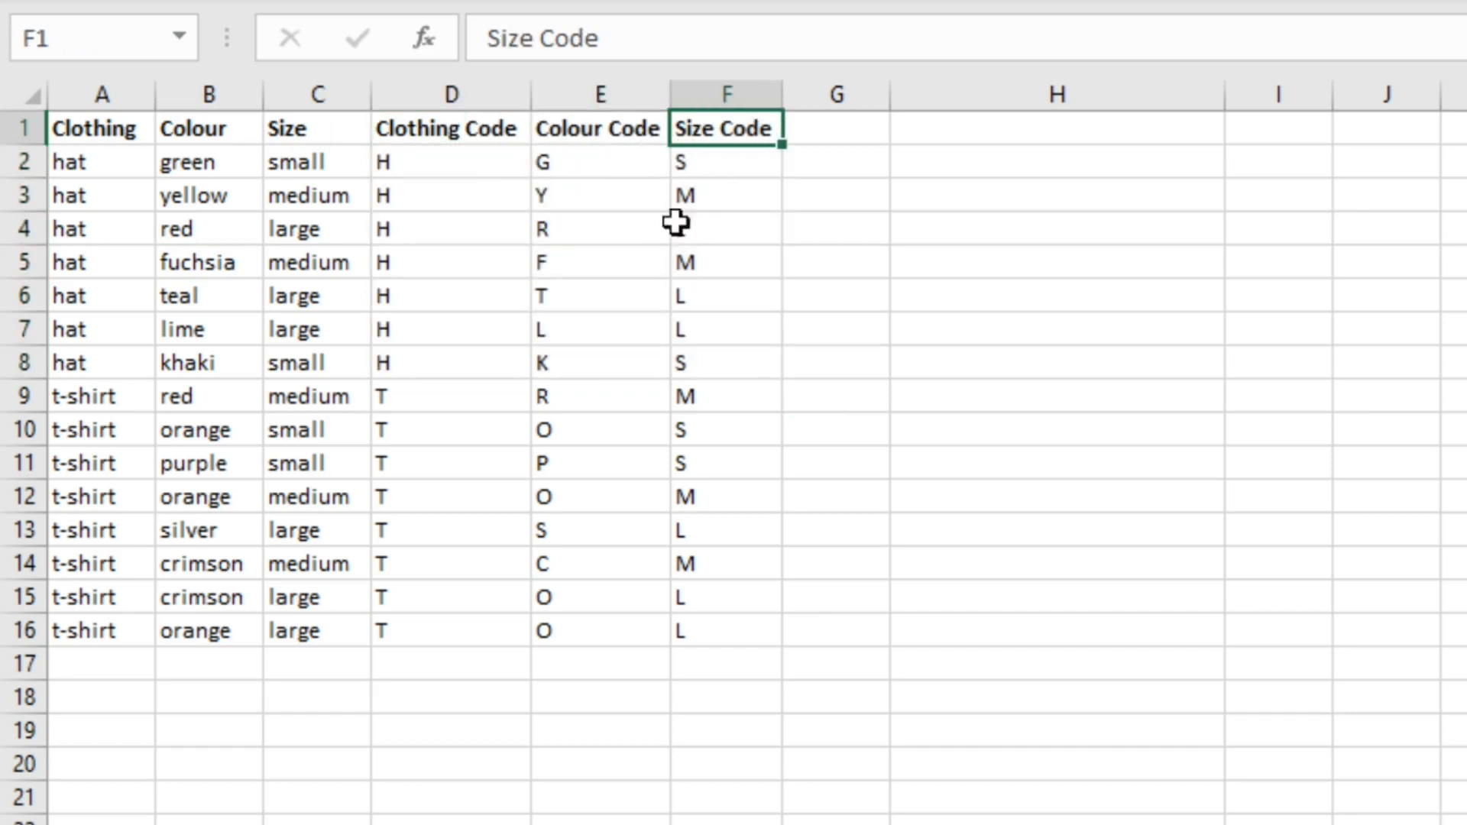
click(433, 170)
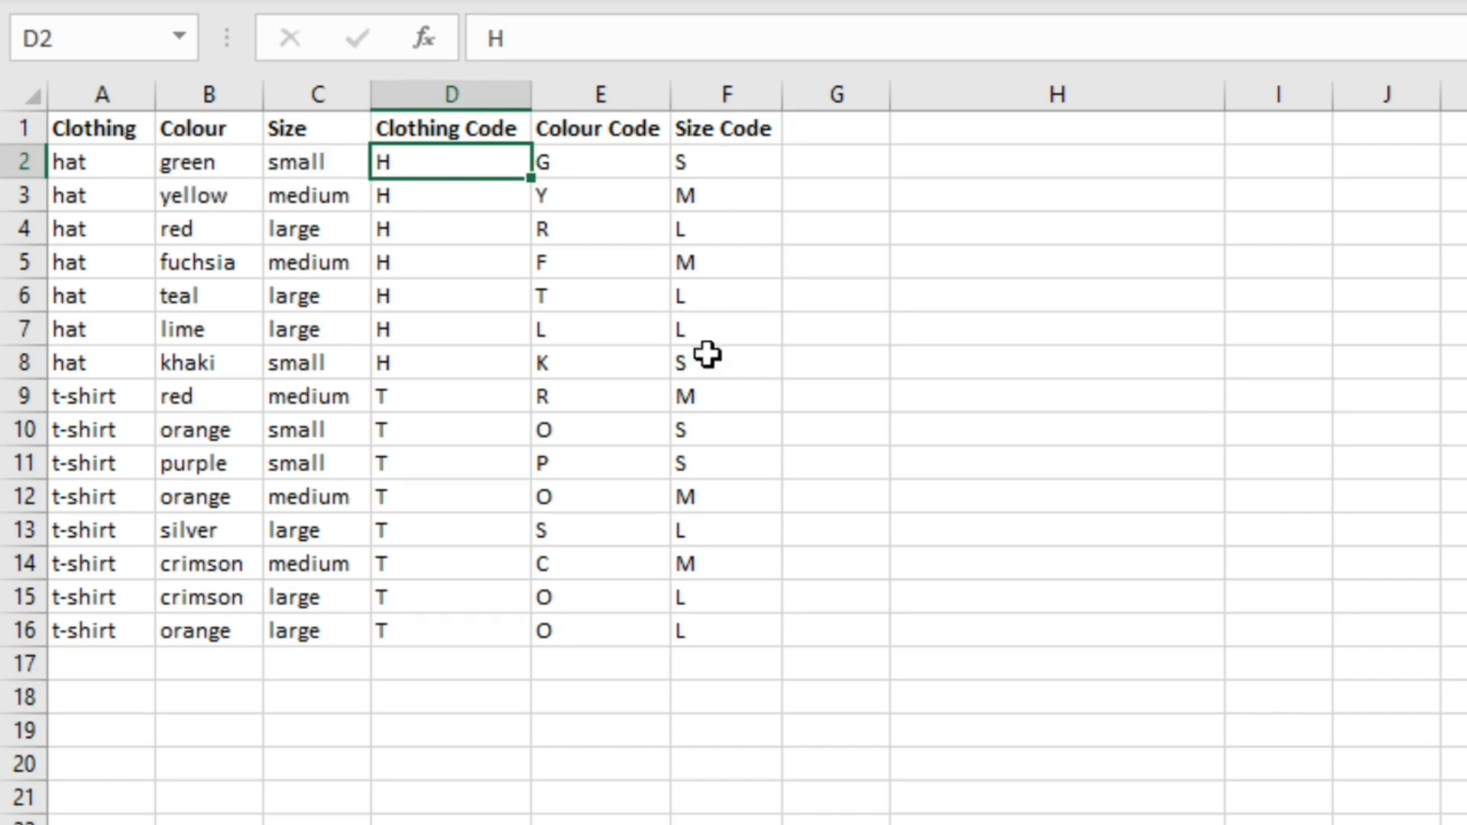
Enter =CONCAT(B2," ",A2," in ",C2) in cell H2 to build a text description of the item
click(944, 183)
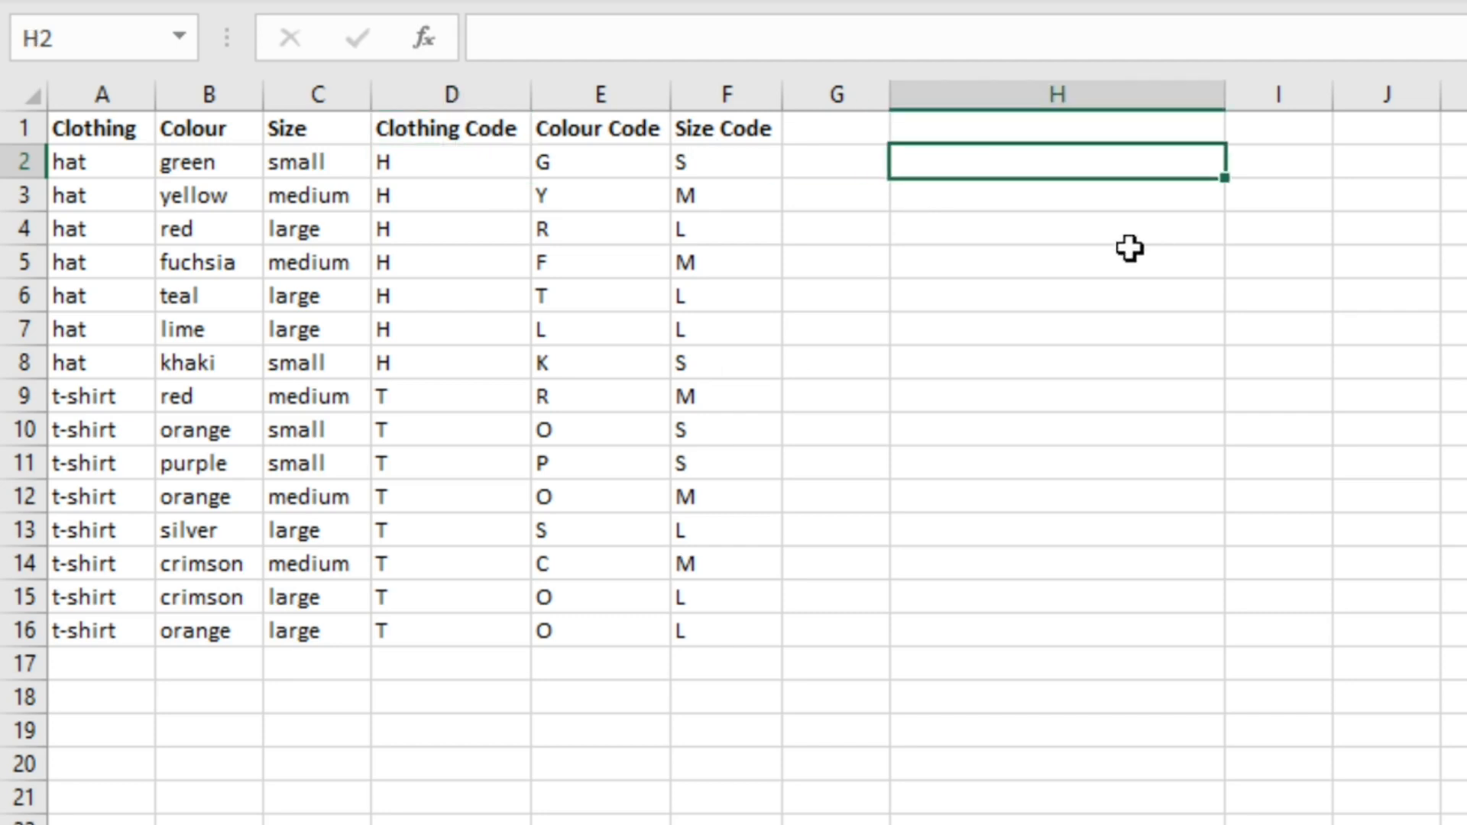
text(=conc)
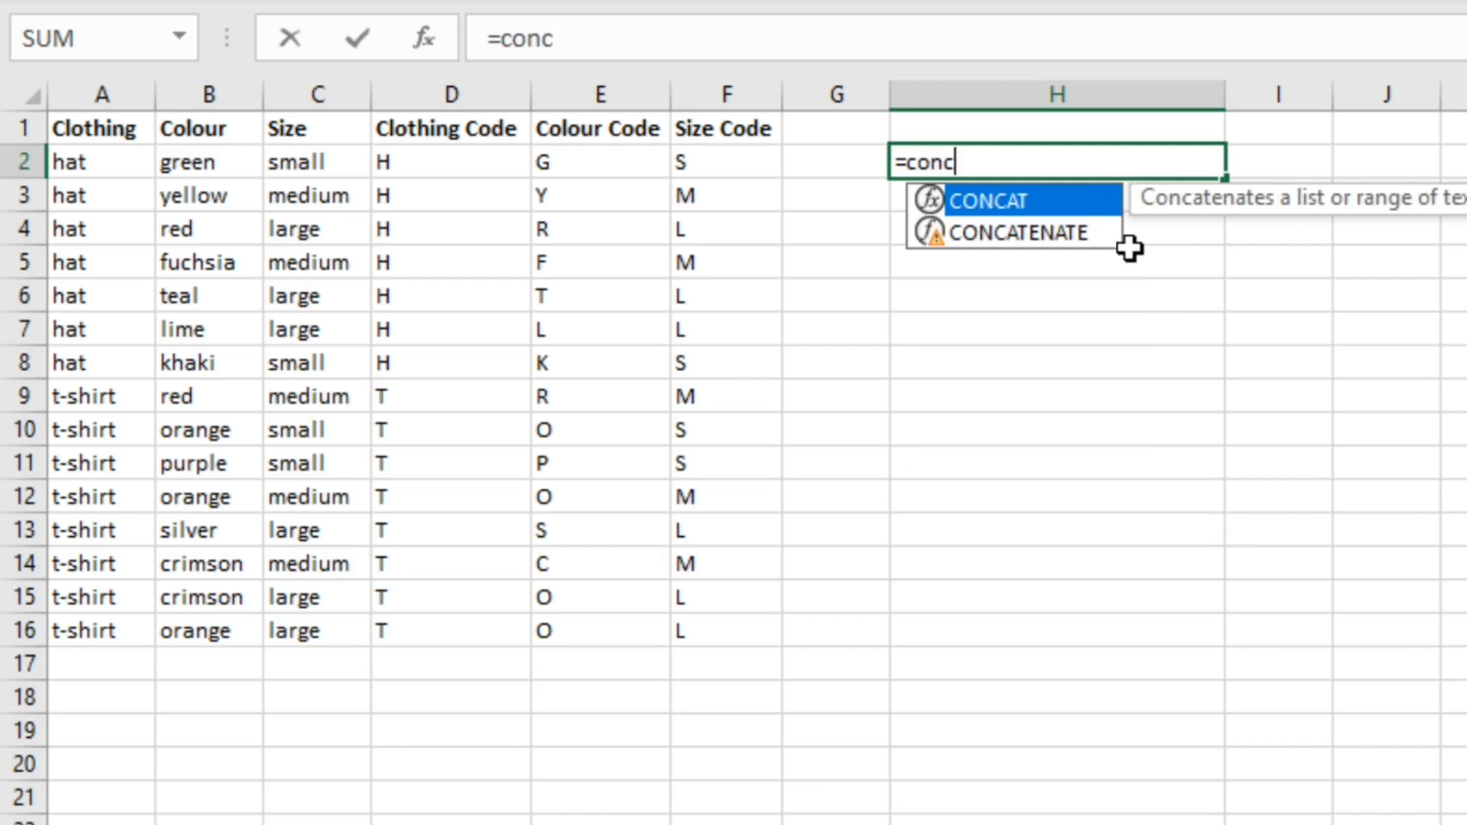
key(Tab)
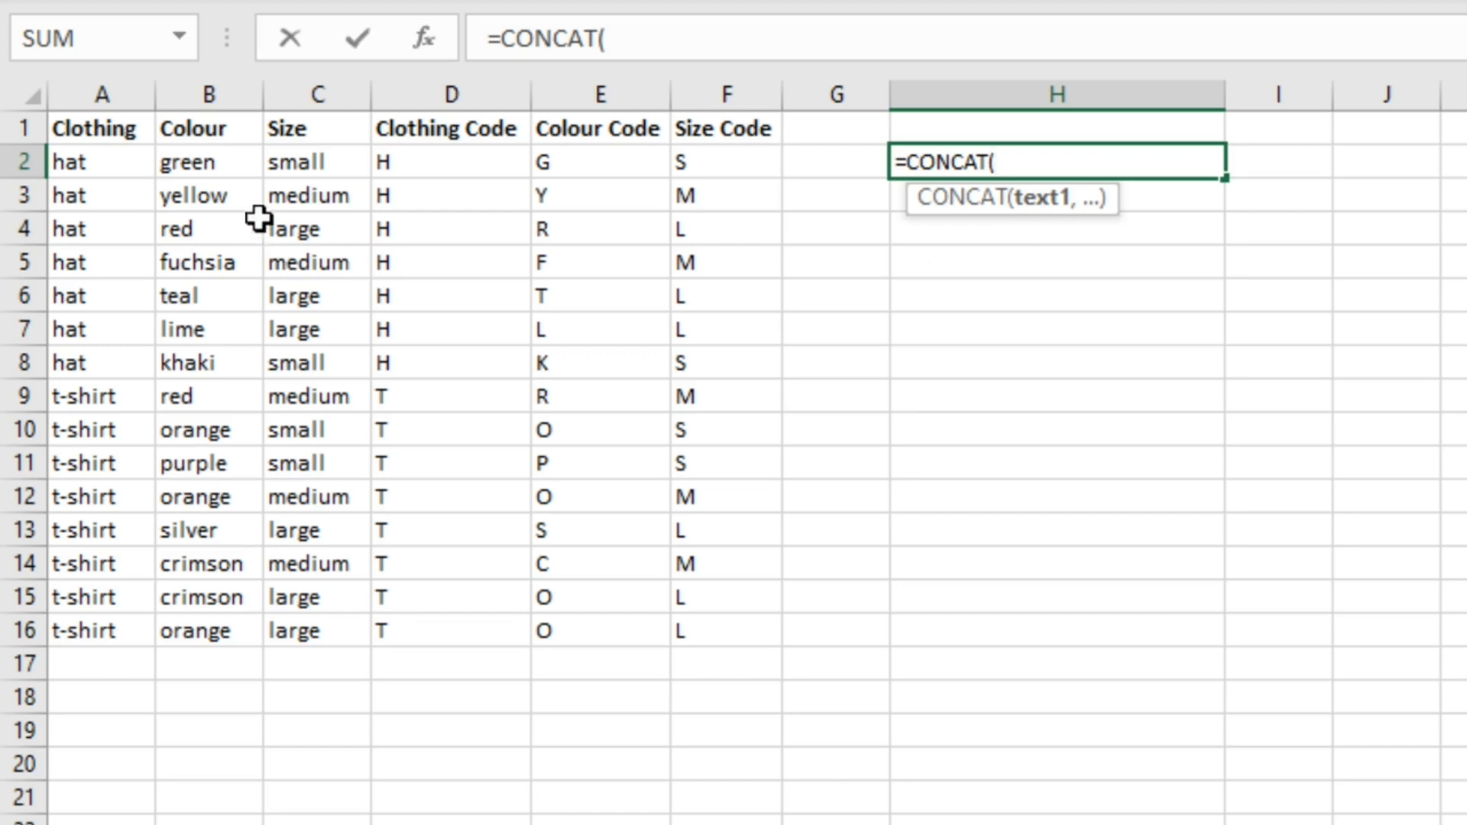
click(237, 173)
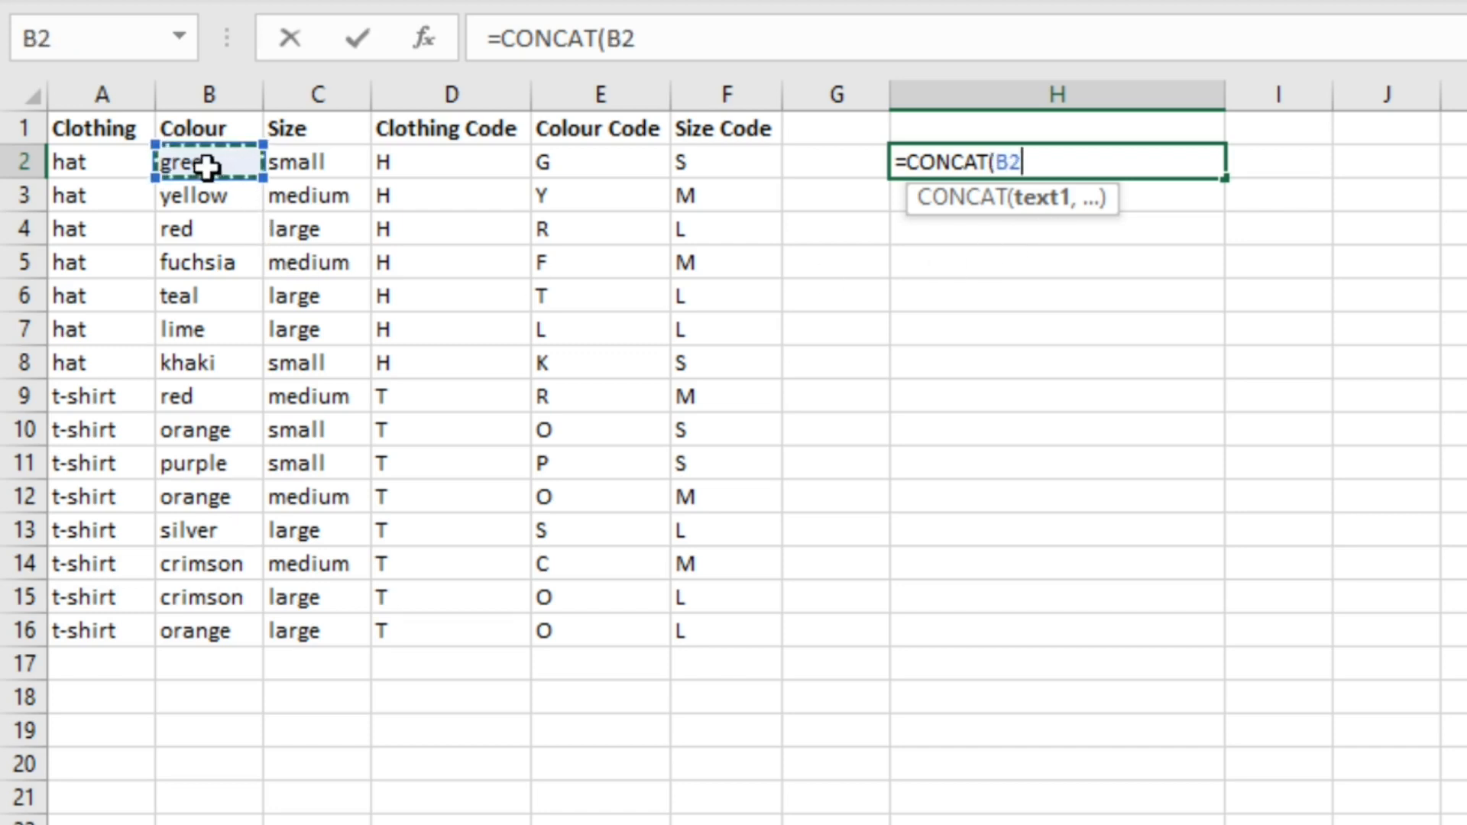
text(,)
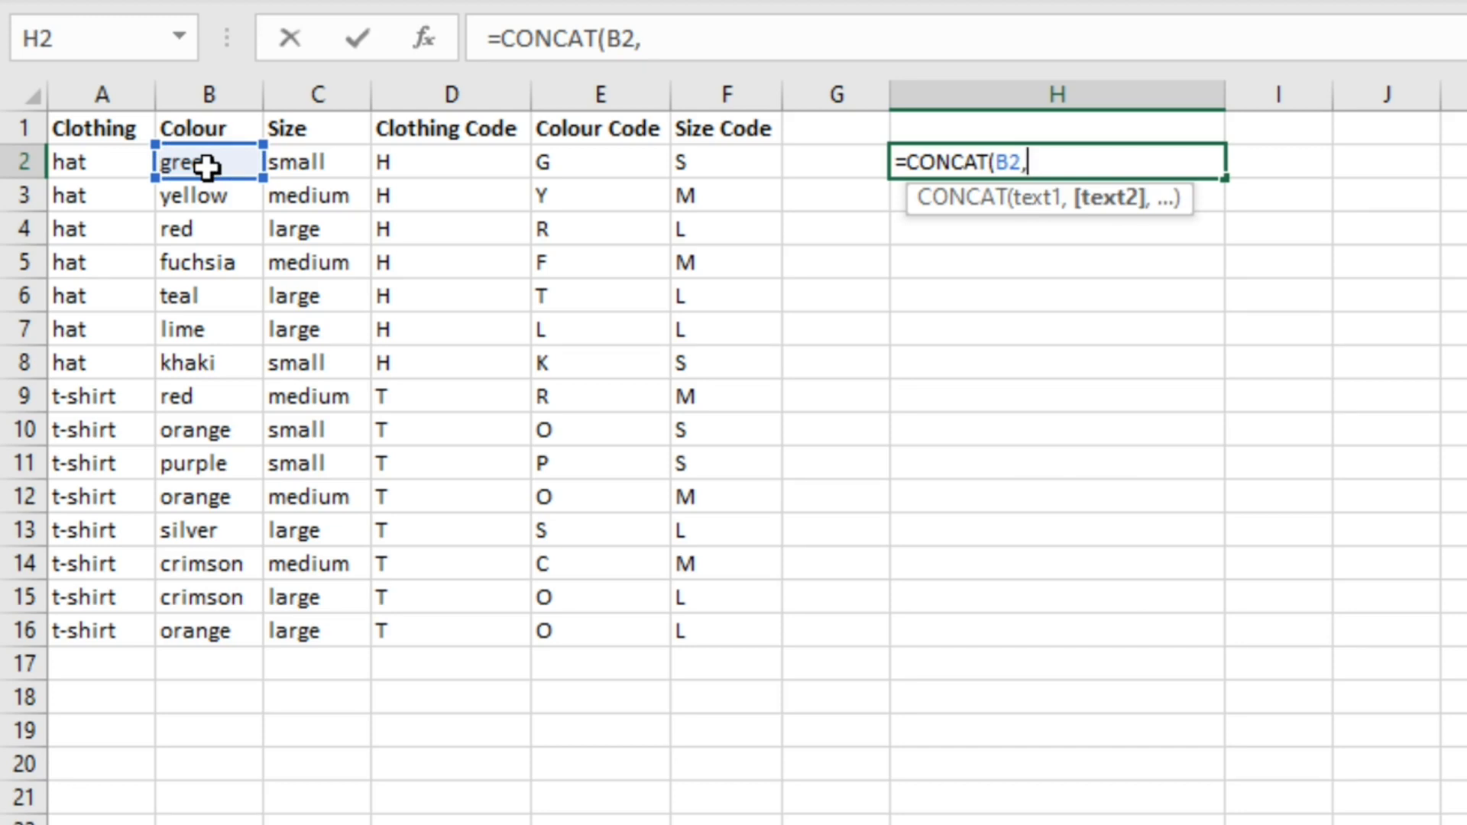
text(" ",)
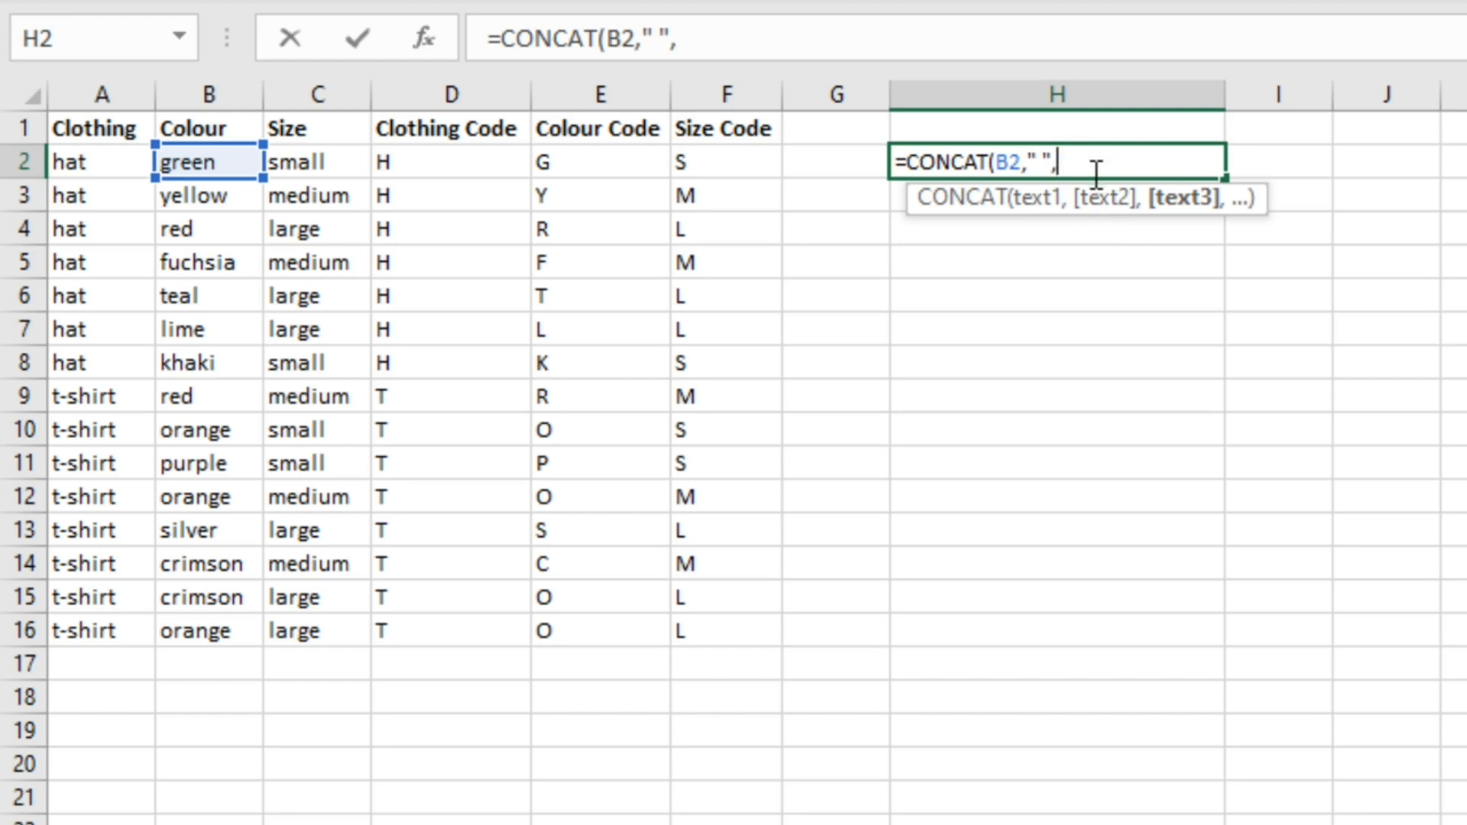
click(105, 163)
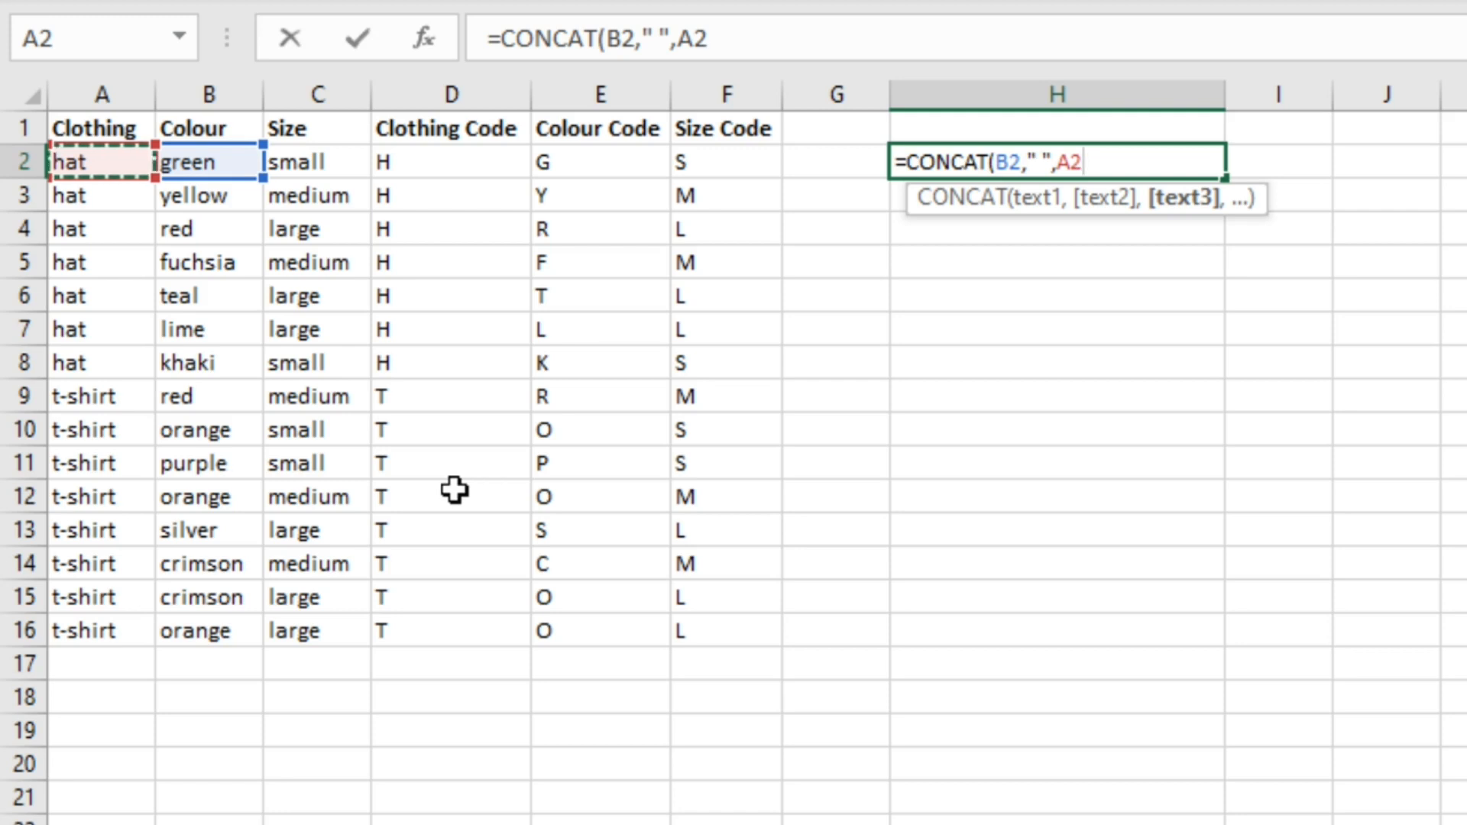
text(,")
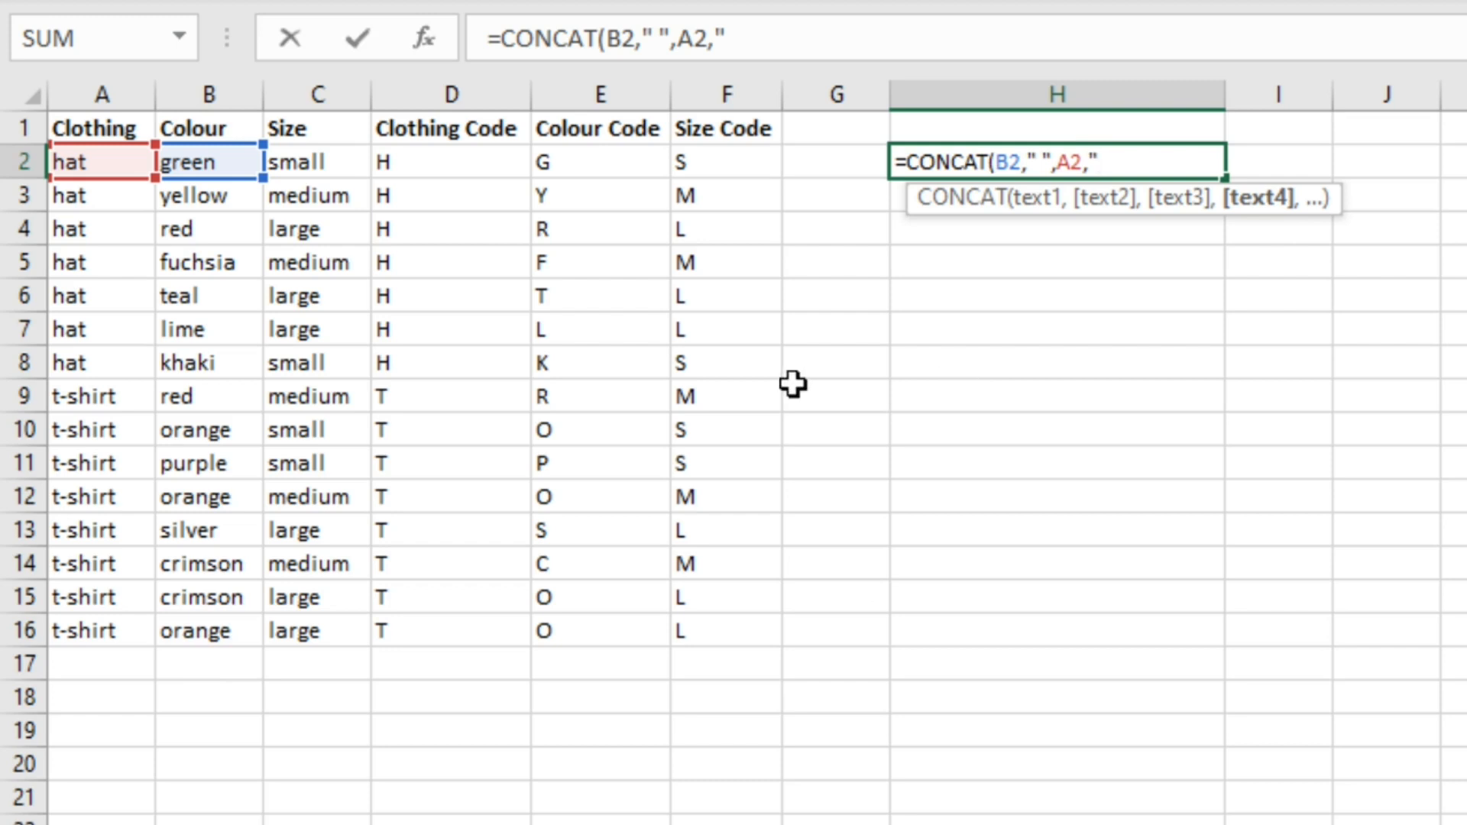
text( in ",)
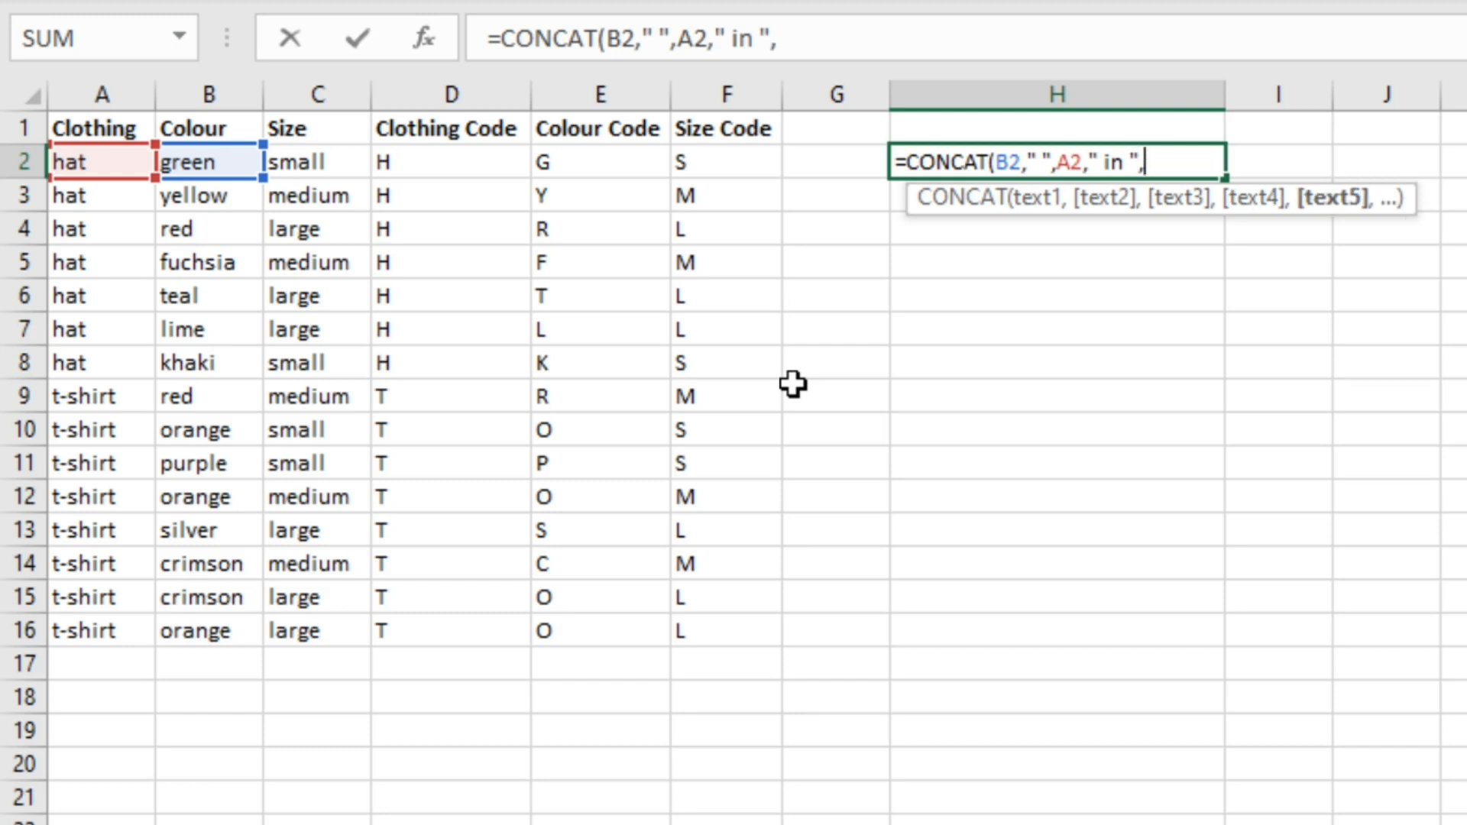
click(329, 162)
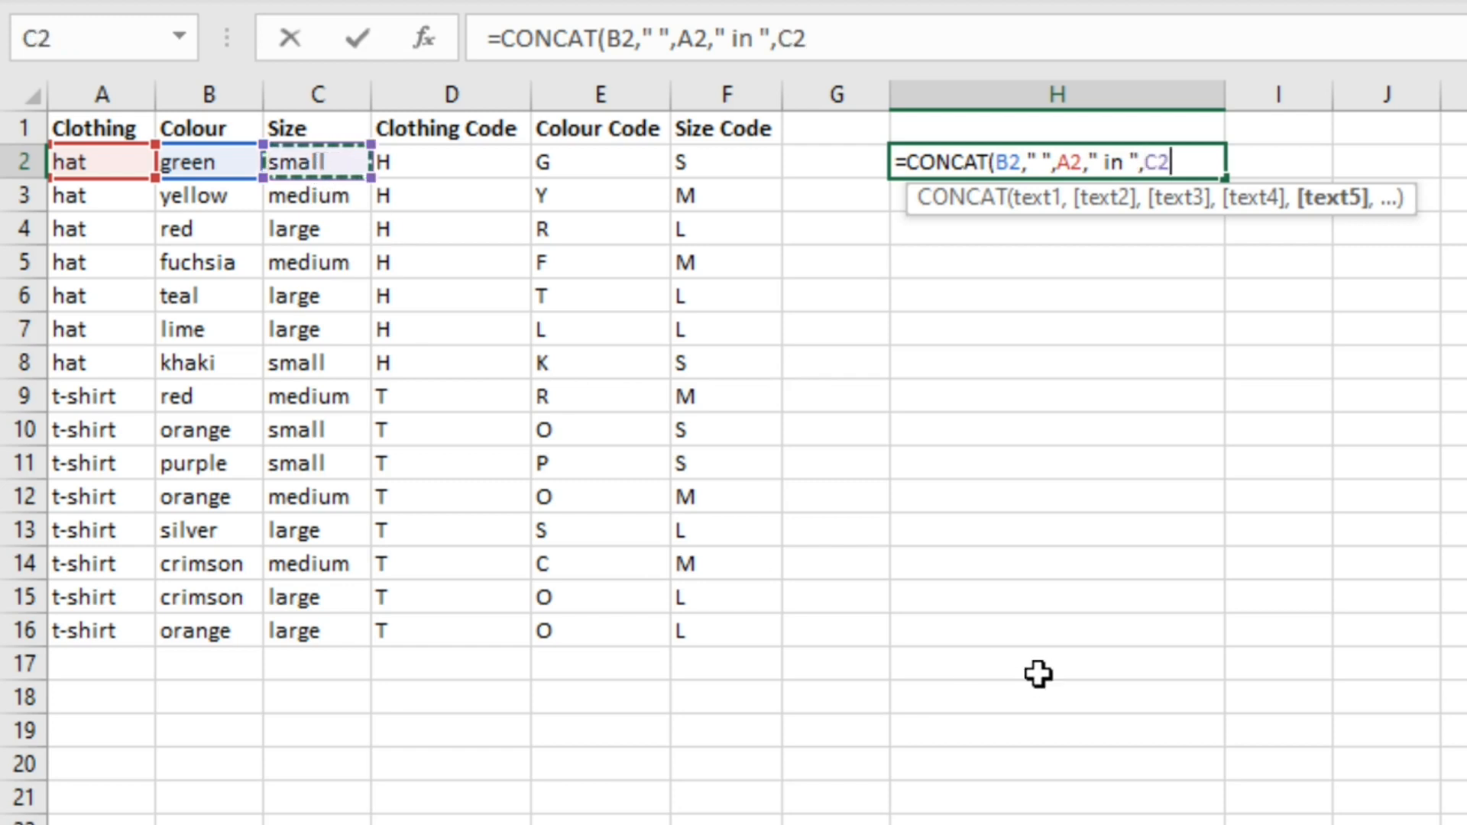
key(Return)
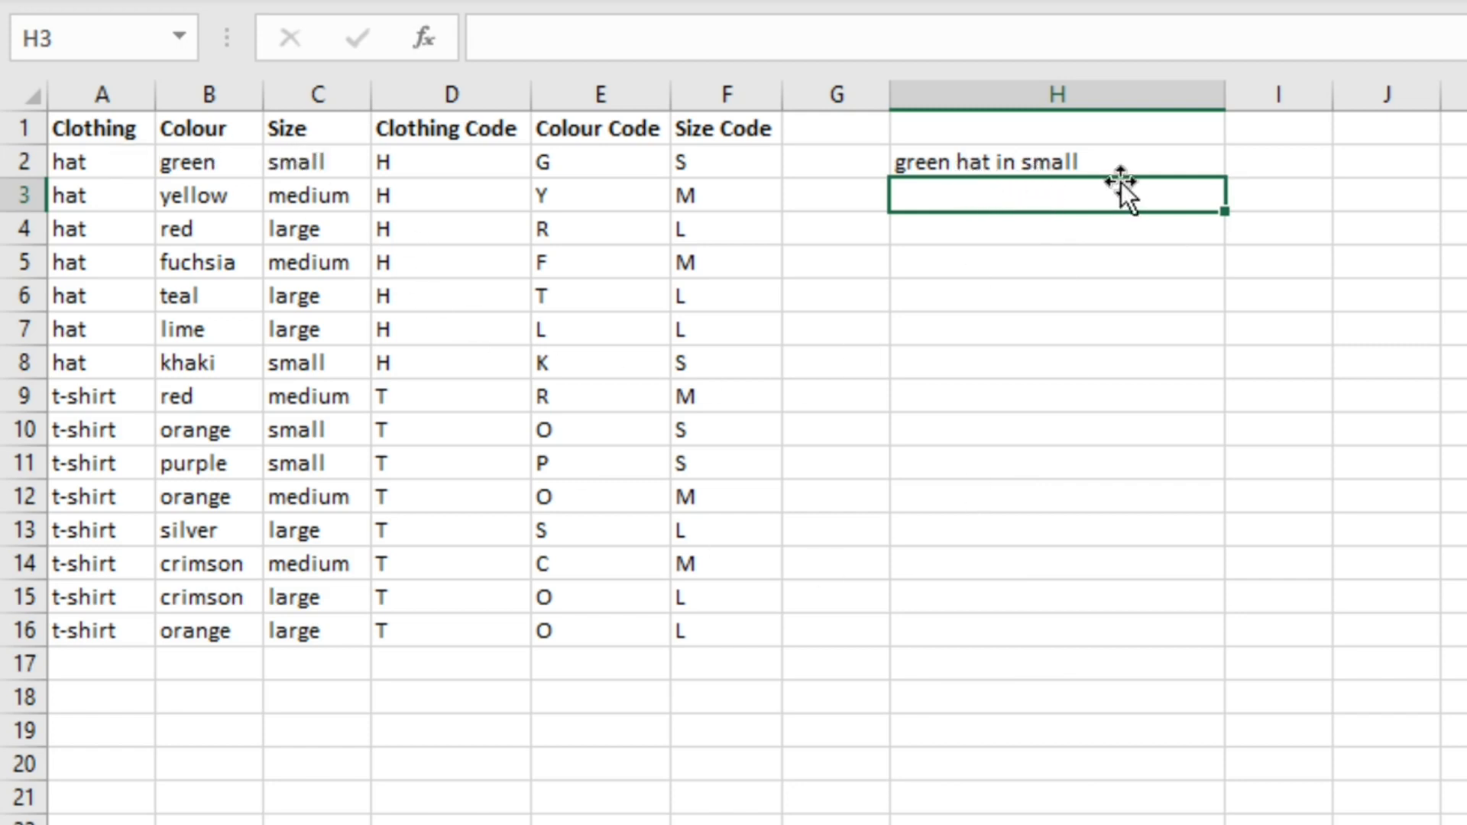
Fill the description formula from H2 down to H16 and clear the contents of H2:H16
click(1052, 160)
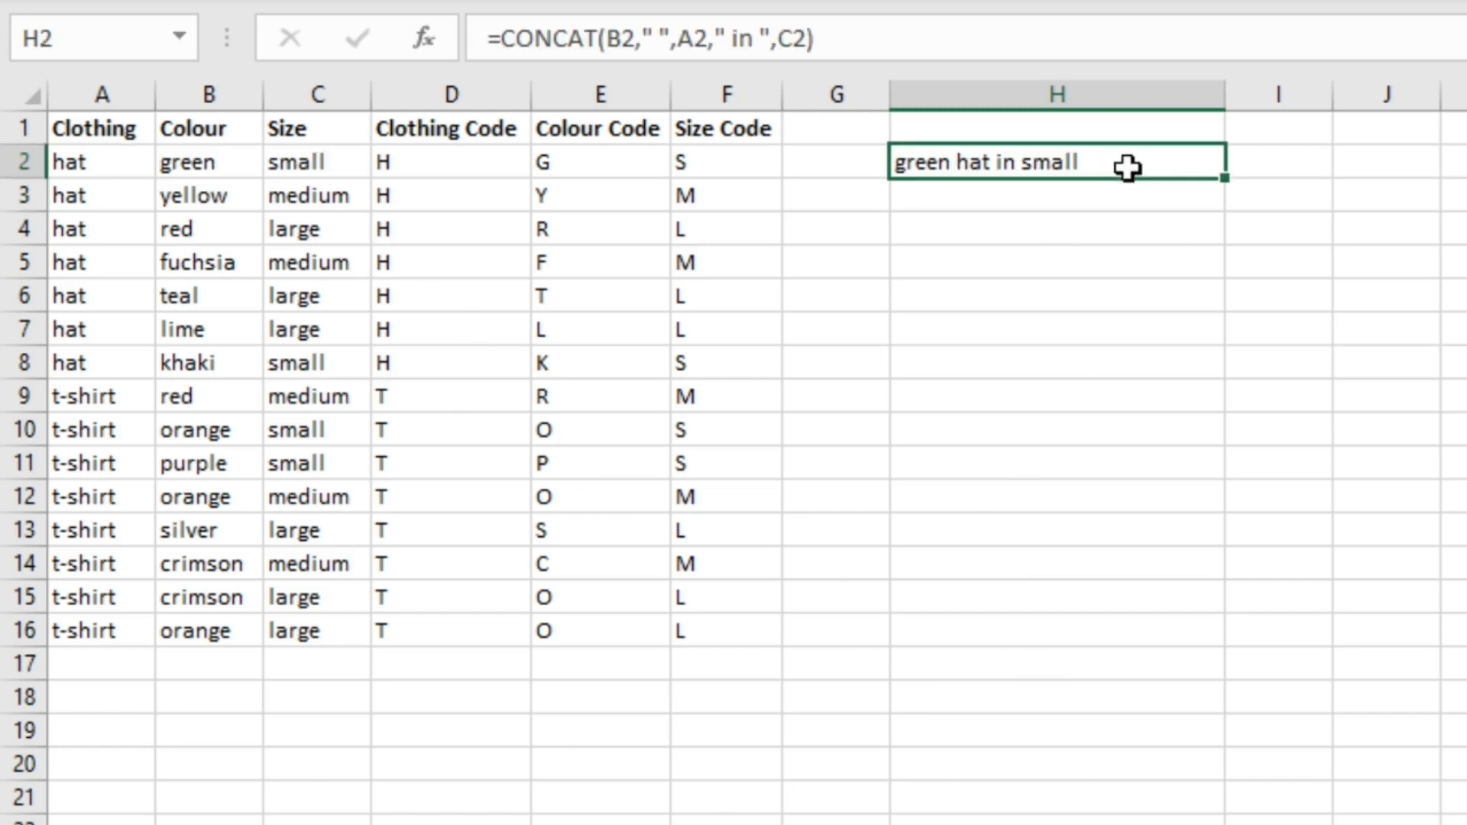
drag(1226, 176, 1204, 646)
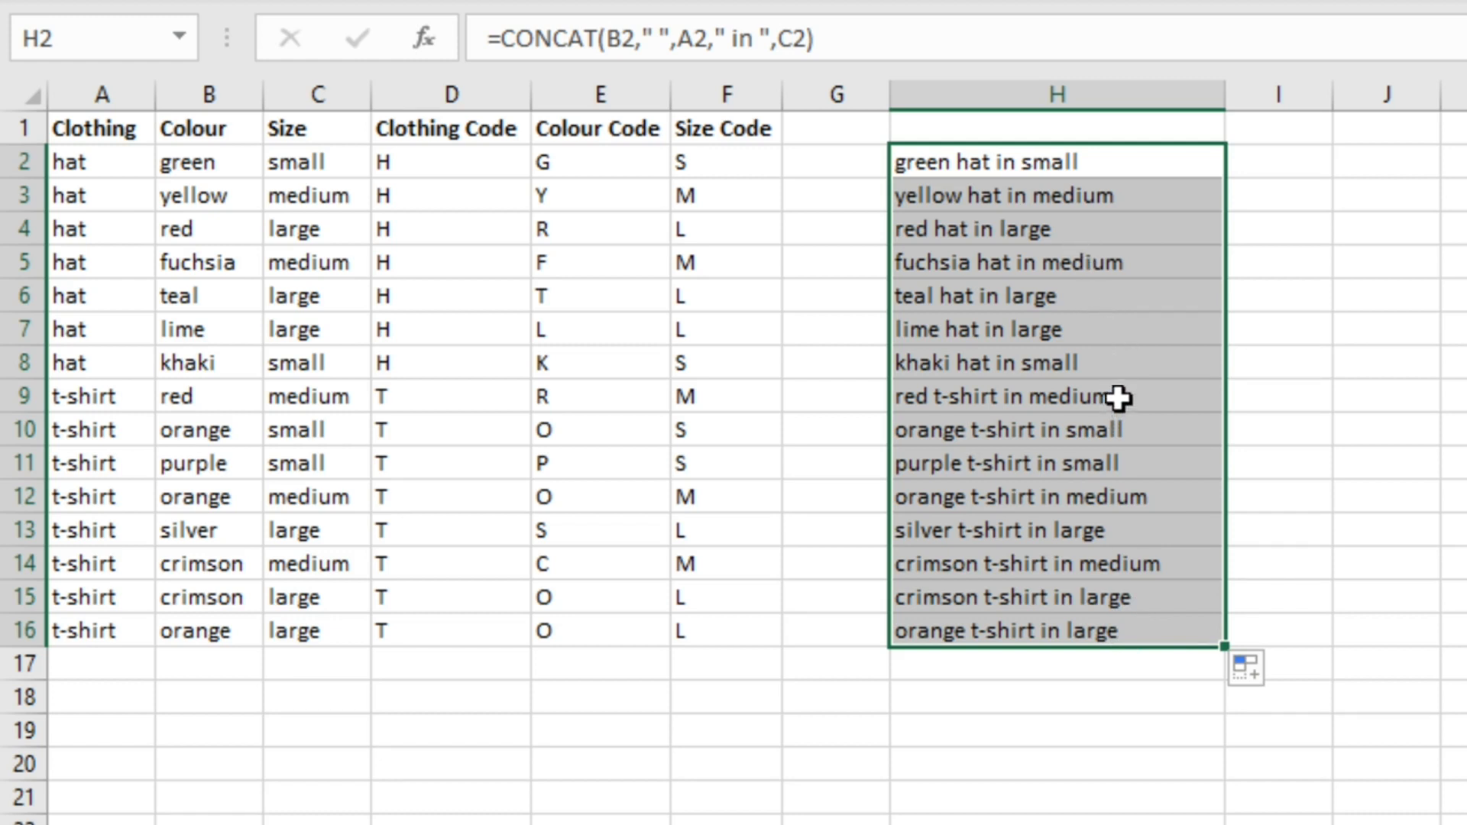
drag(1065, 159, 1080, 616)
key(Delete)
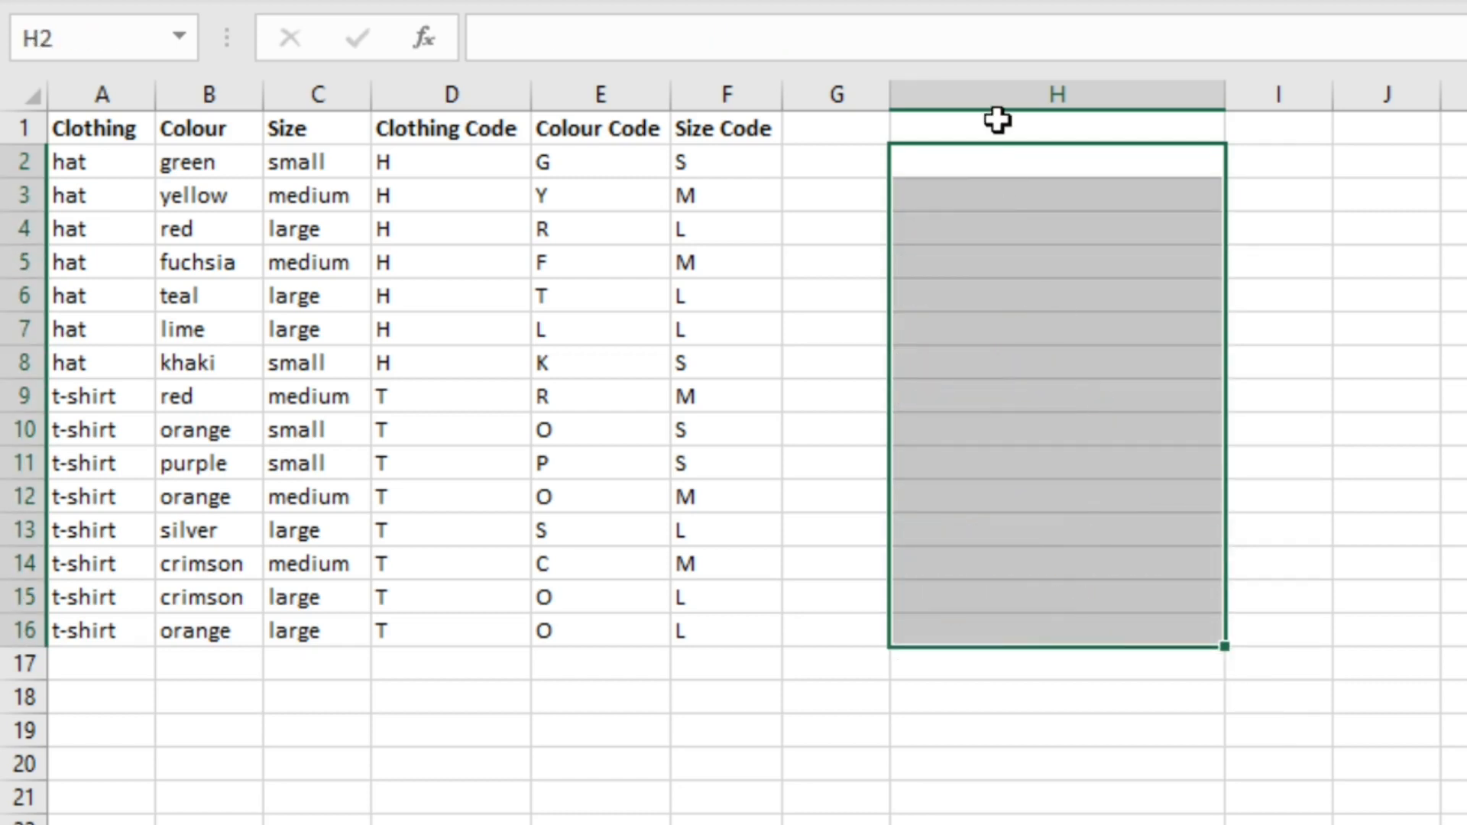
Enter =CONCAT(D2:F2) in cell H2 to join the clothing, colour and size codes
click(1002, 162)
text(=)
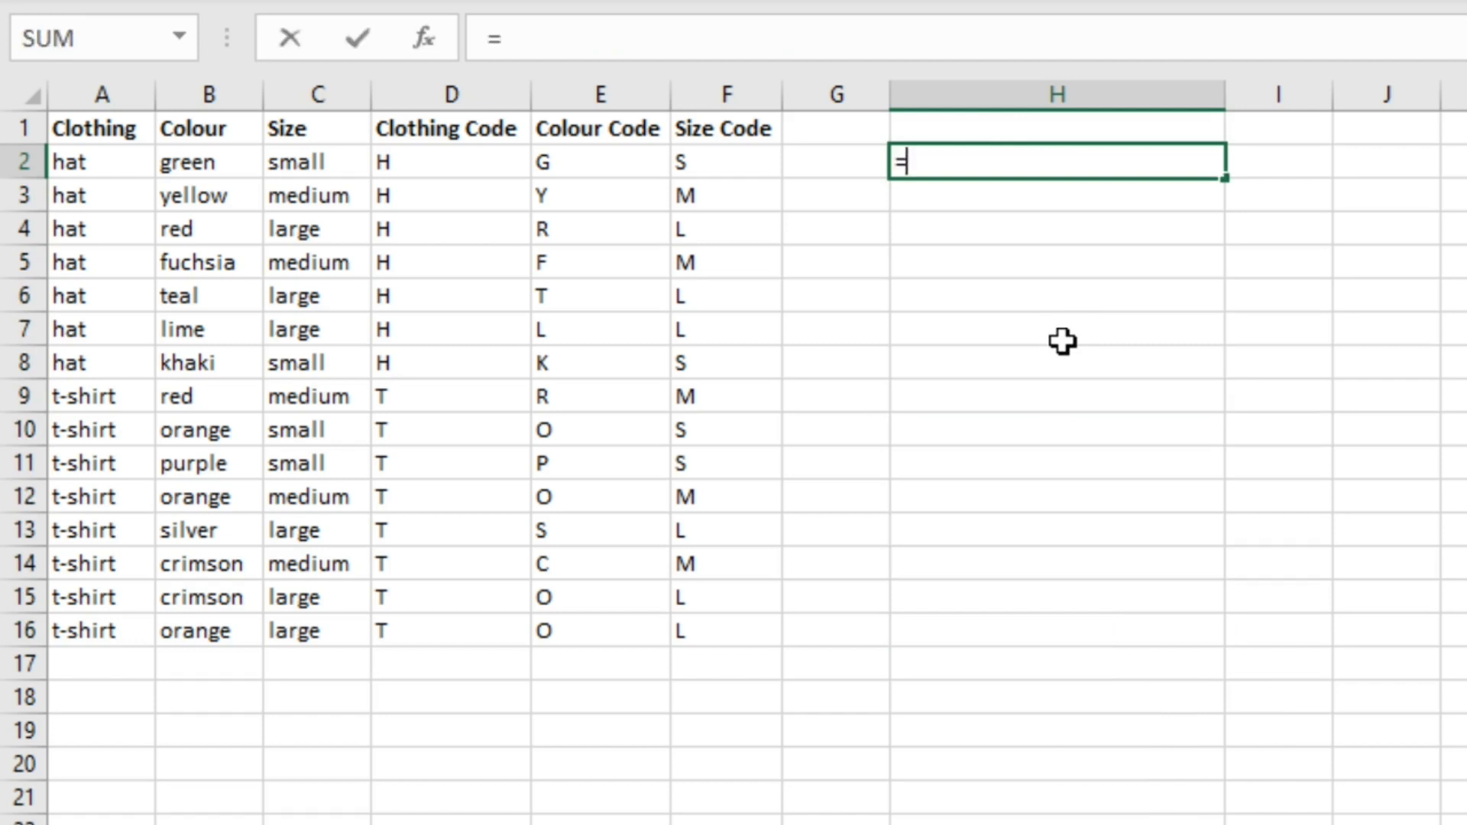
text(conc)
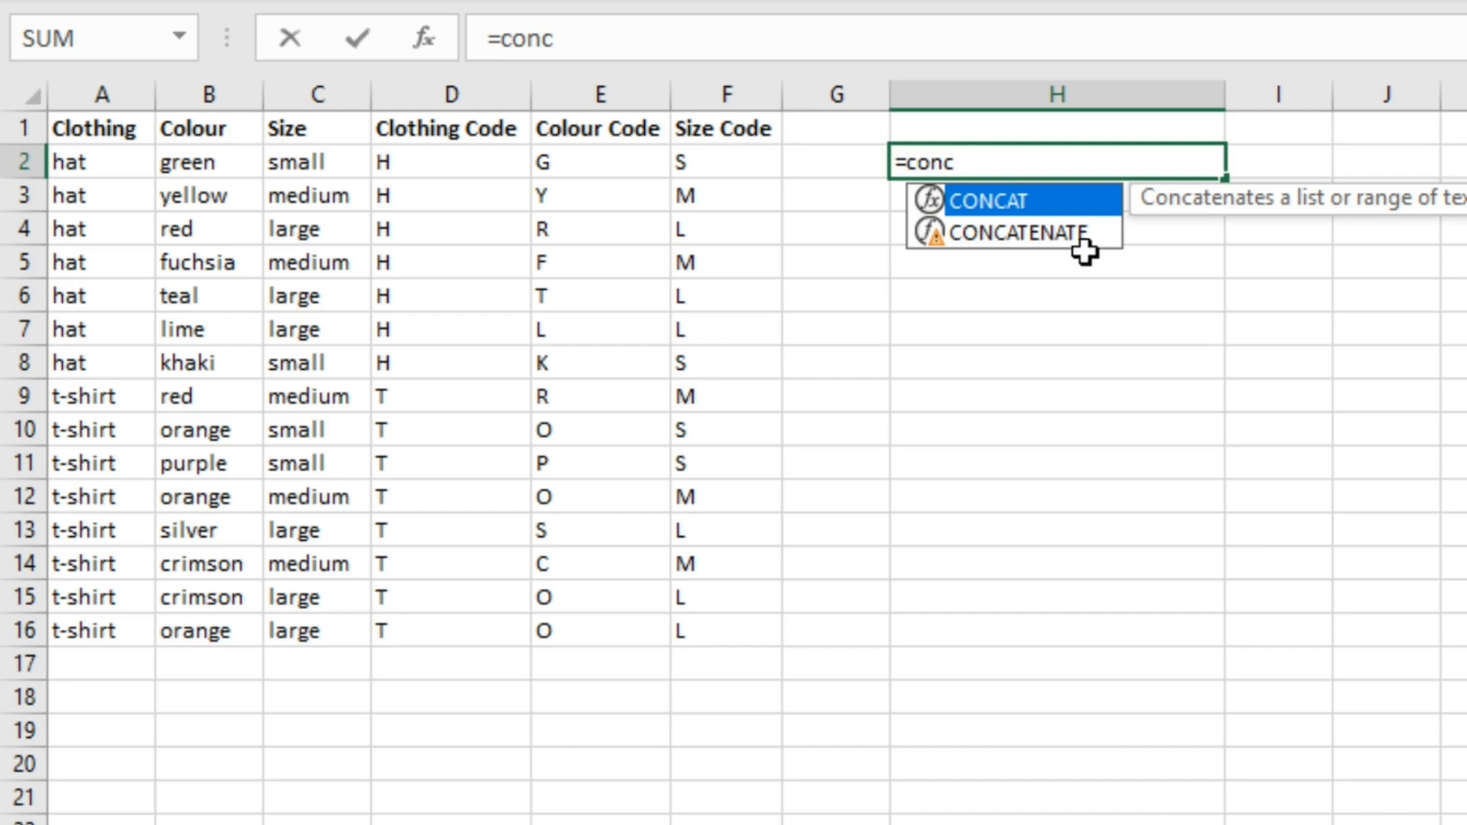
key(Tab)
text(`)
key(BackSpace)
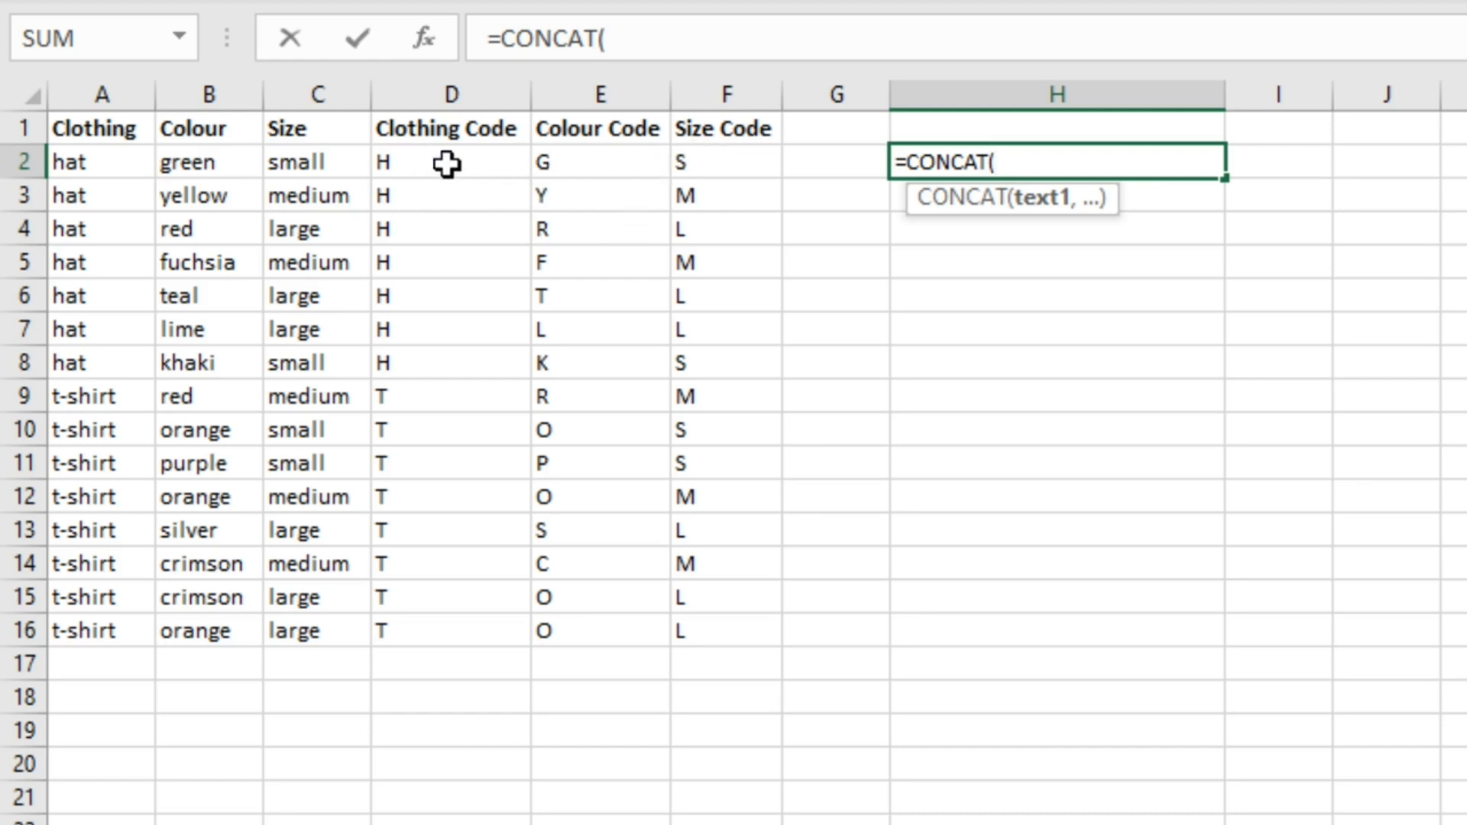
drag(445, 164, 781, 155)
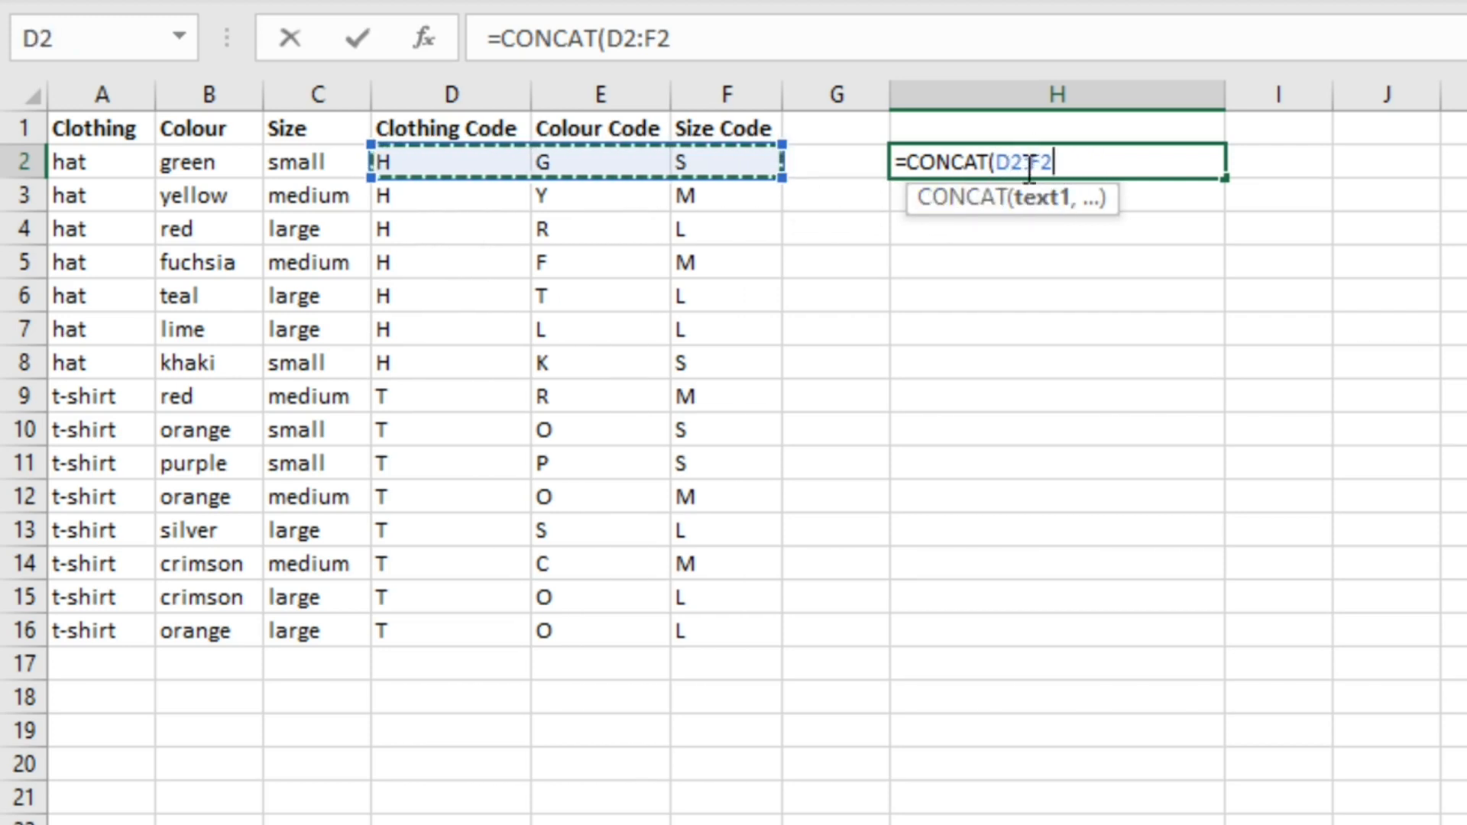
key(Return)
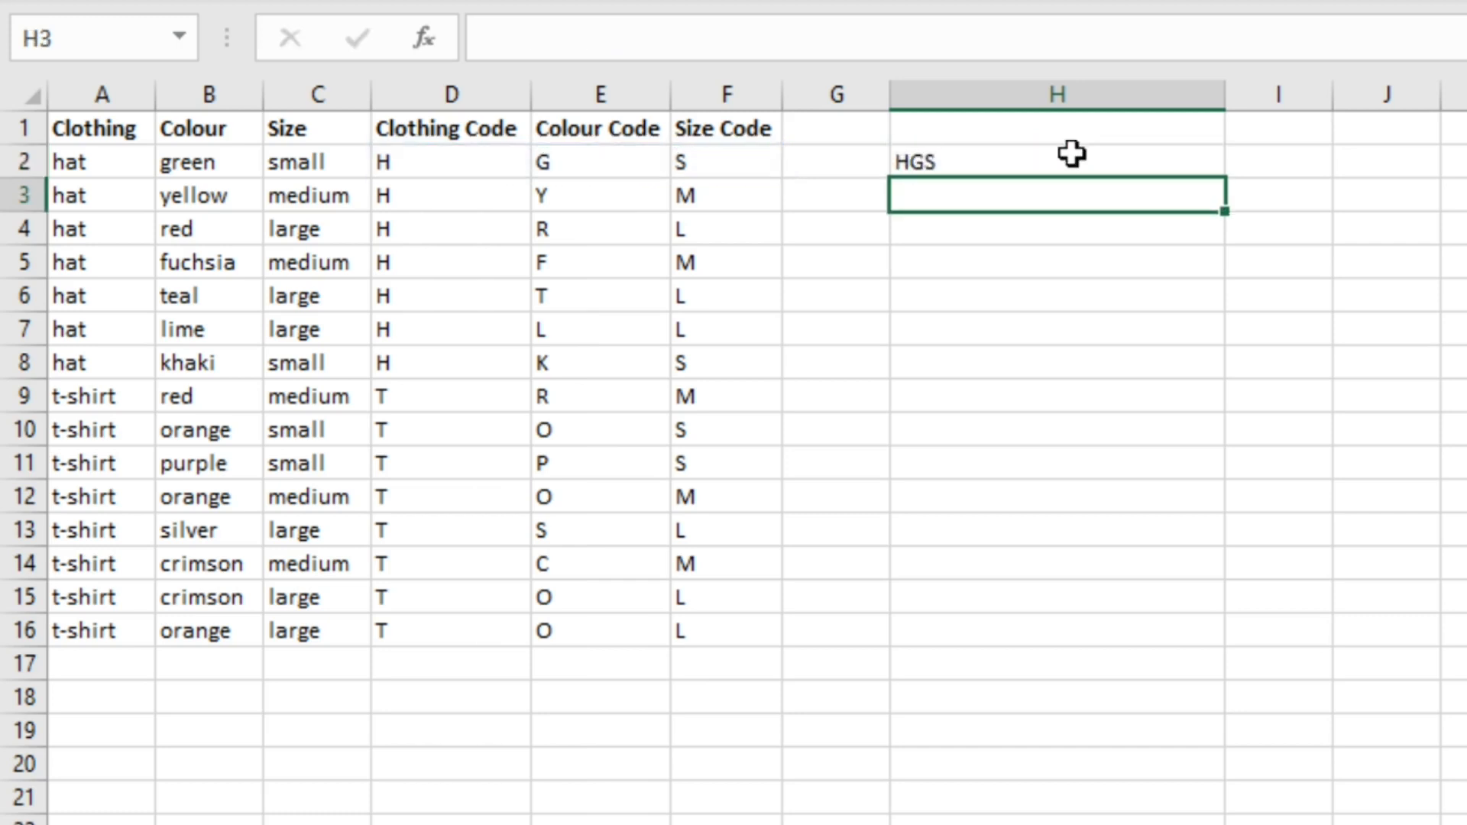
Fill the code-joining formula from H2 down to H16 and check a few of the copied cells
click(1071, 155)
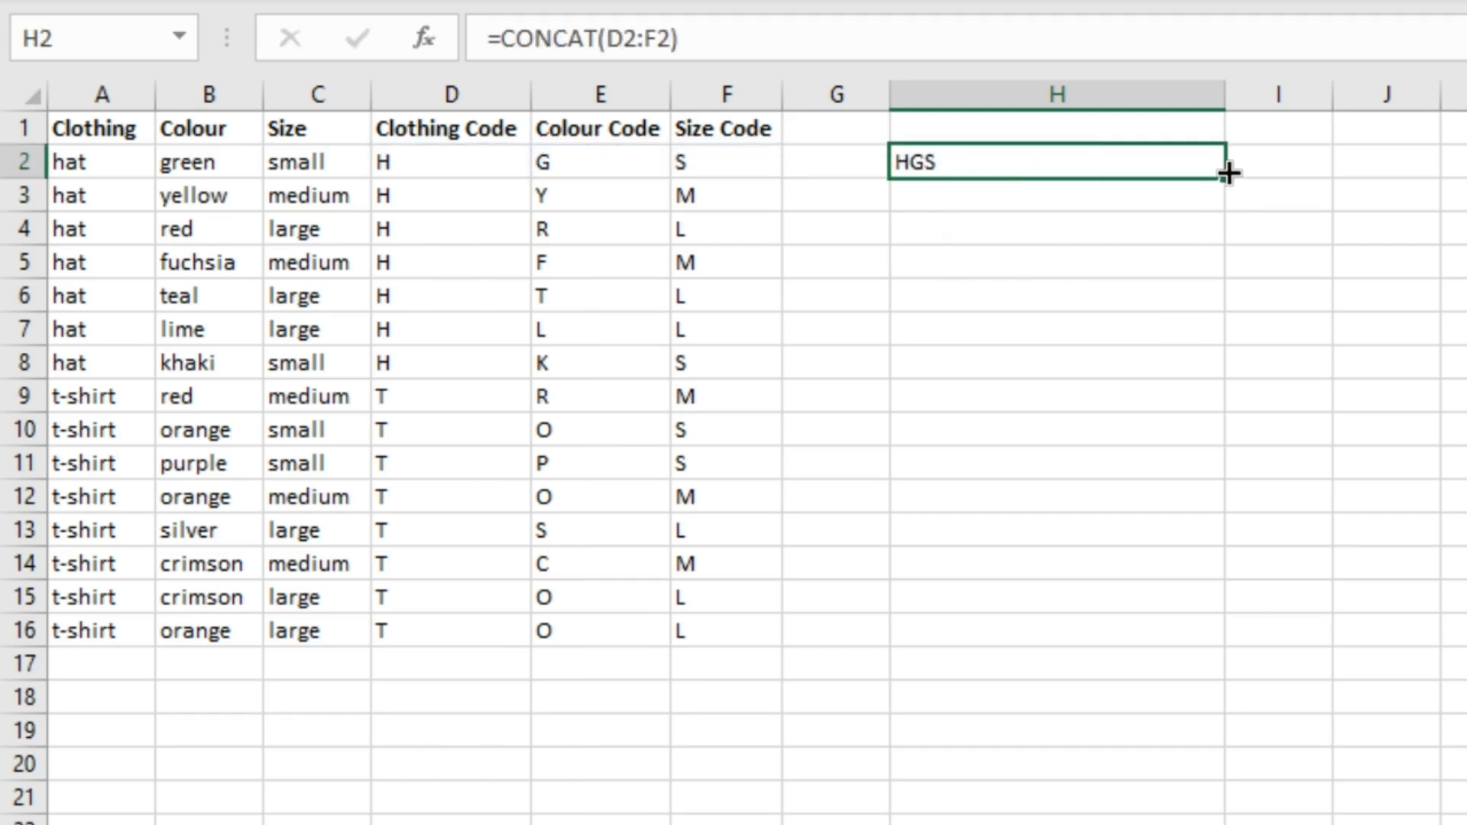
drag(1225, 177, 1240, 646)
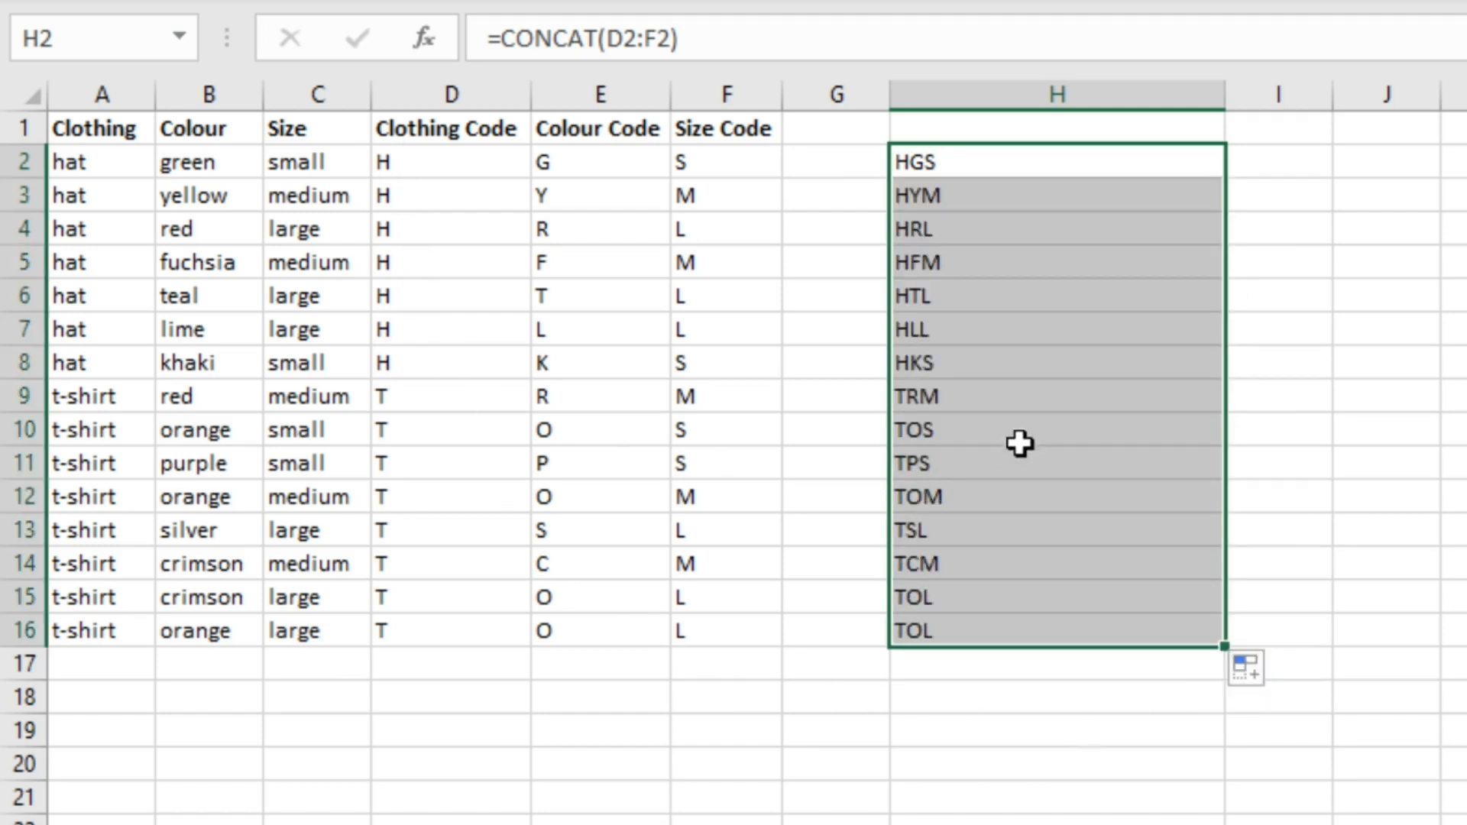
click(1001, 338)
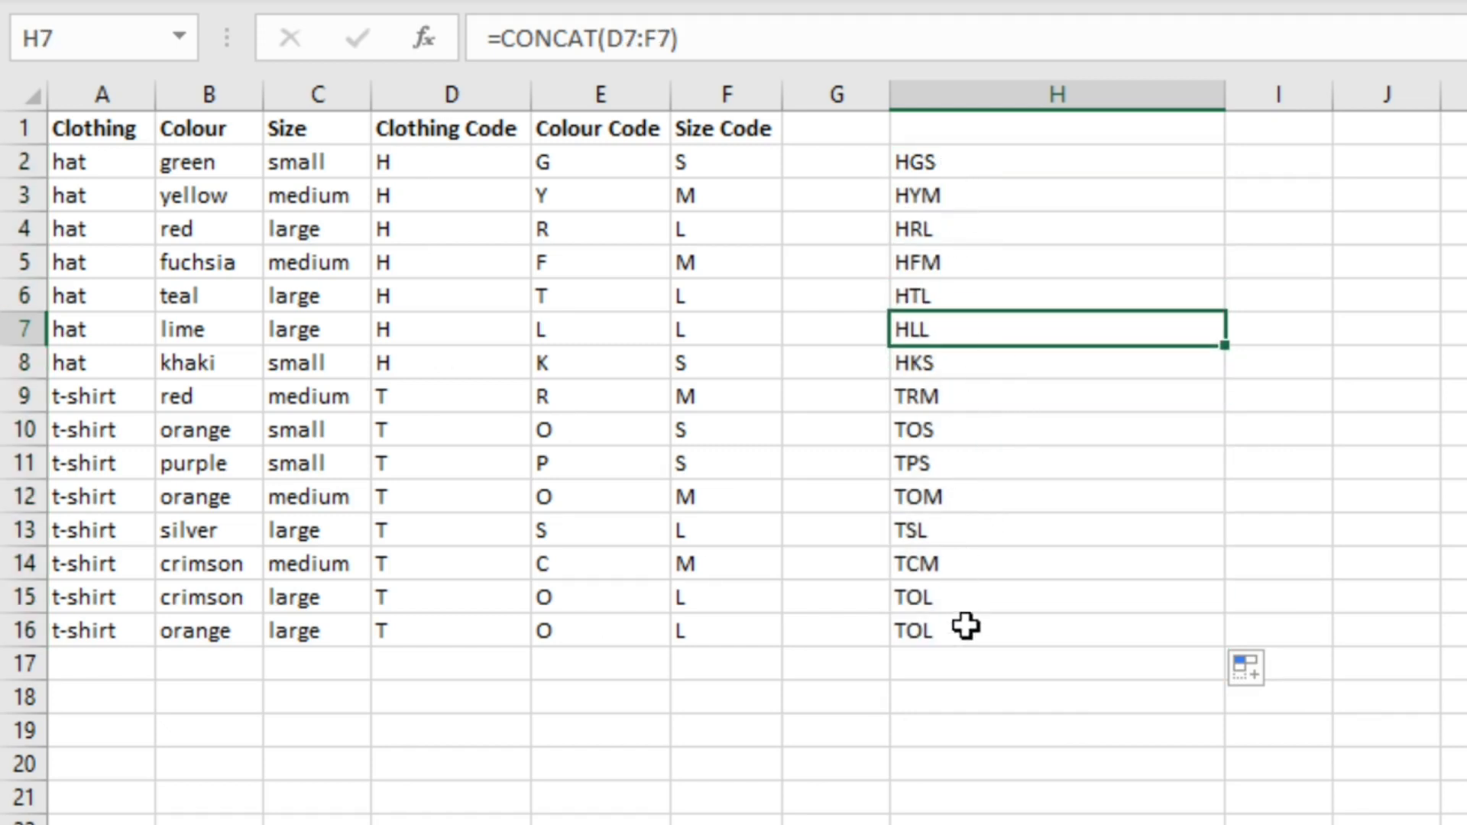
key(Up)
click(937, 164)
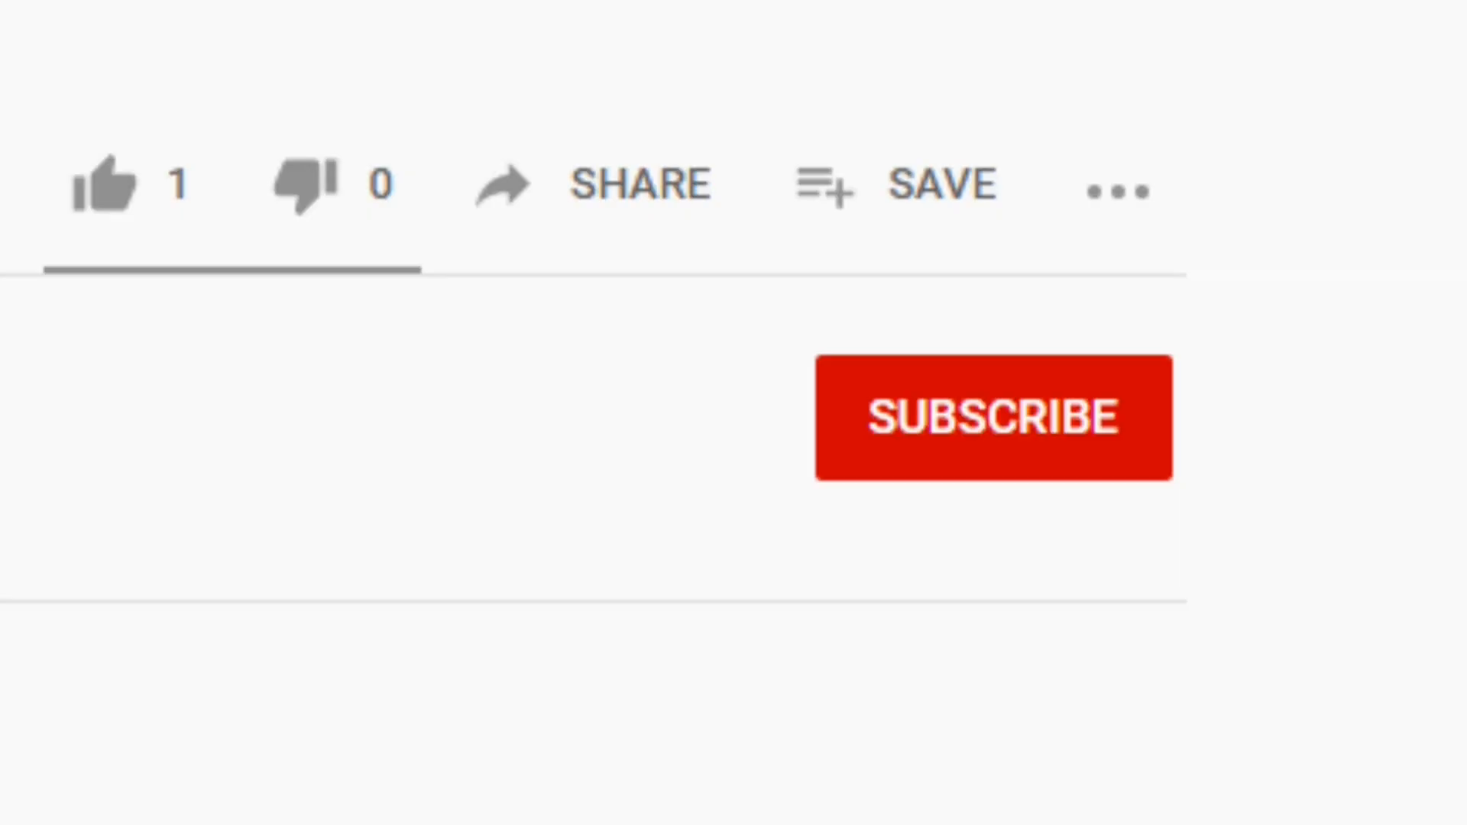
click(138, 183)
click(917, 405)
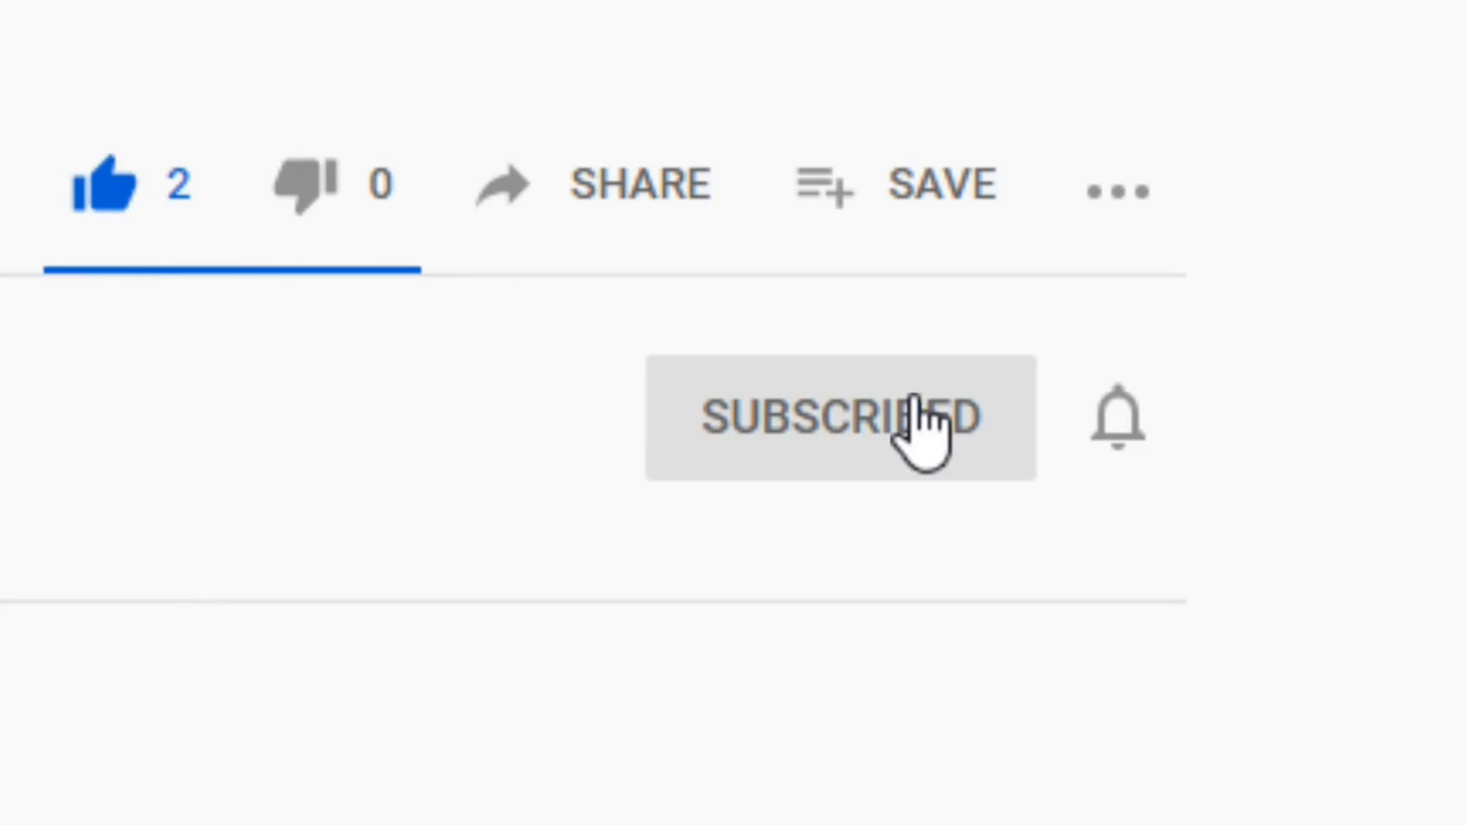
click(1116, 424)
click(1139, 584)
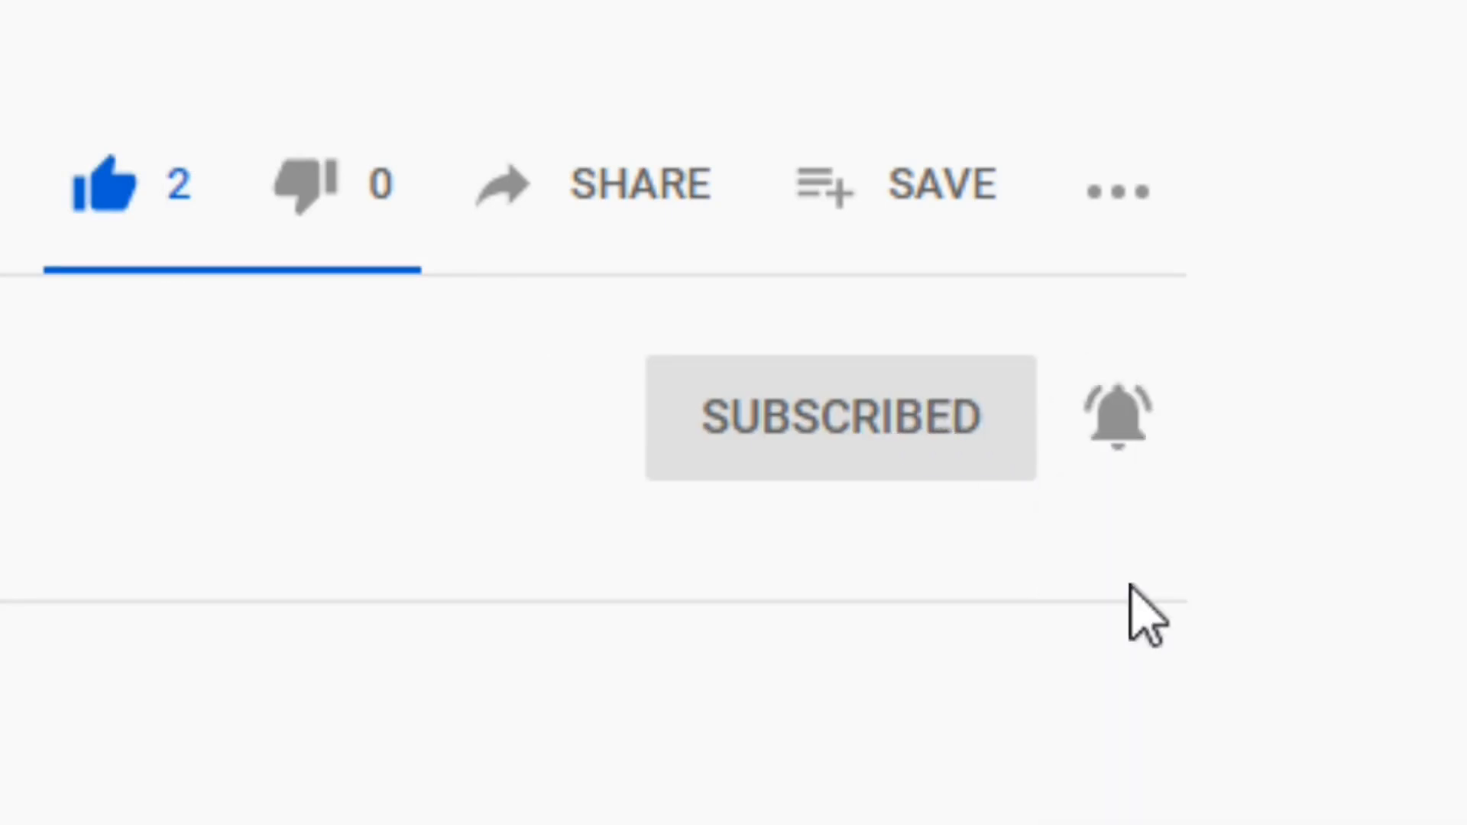